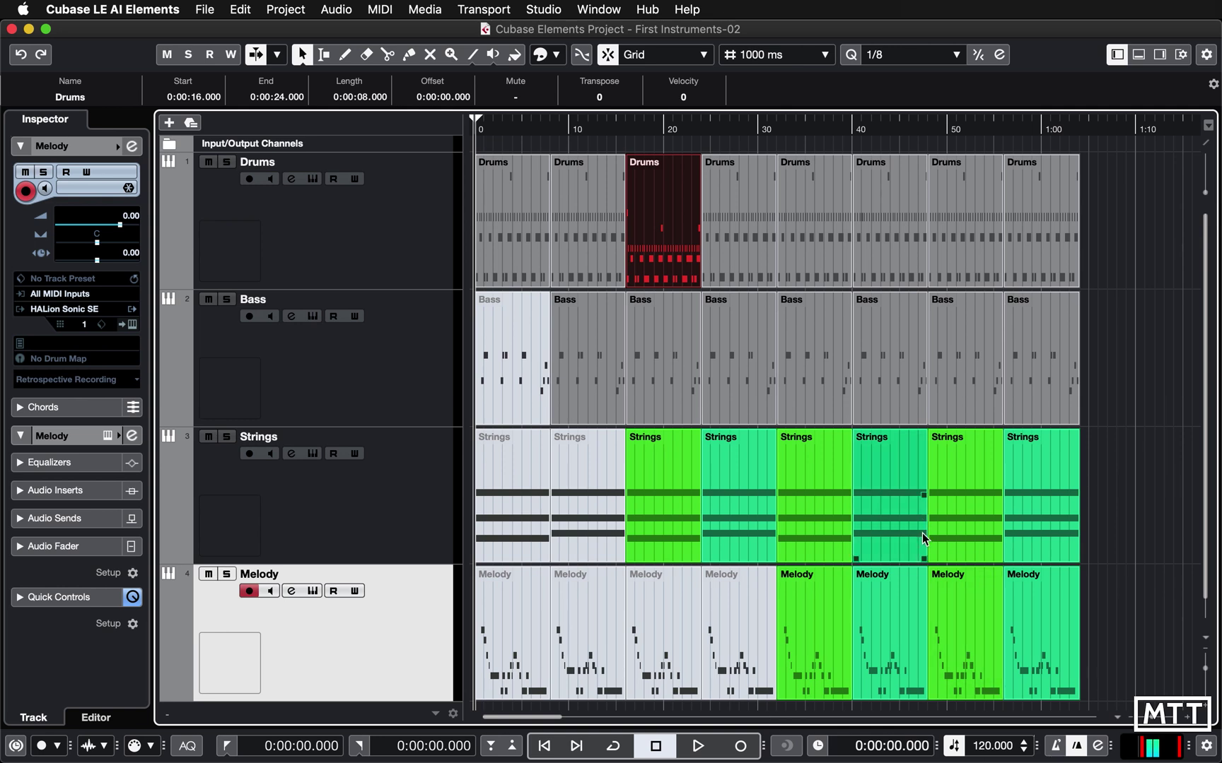
# - Switch the time display to Bars+Beats and start playback from bar 2
pyautogui.click(822, 753)
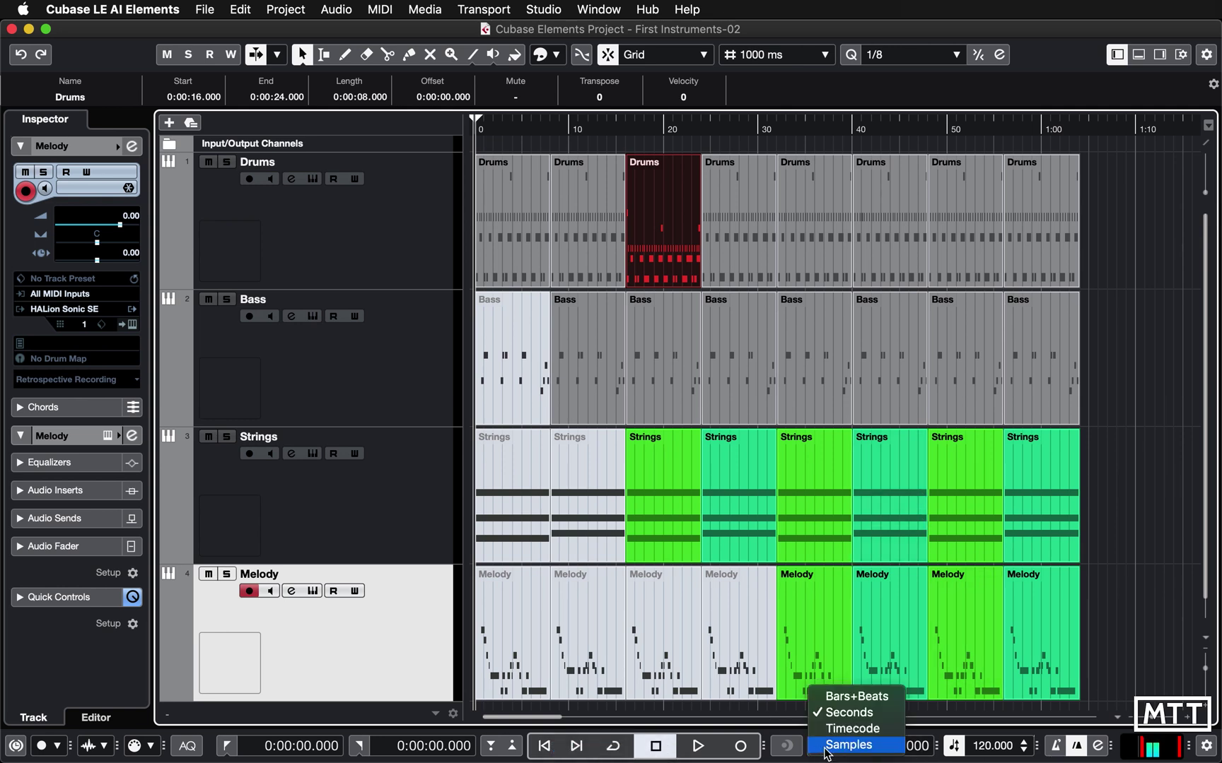
pyautogui.click(854, 697)
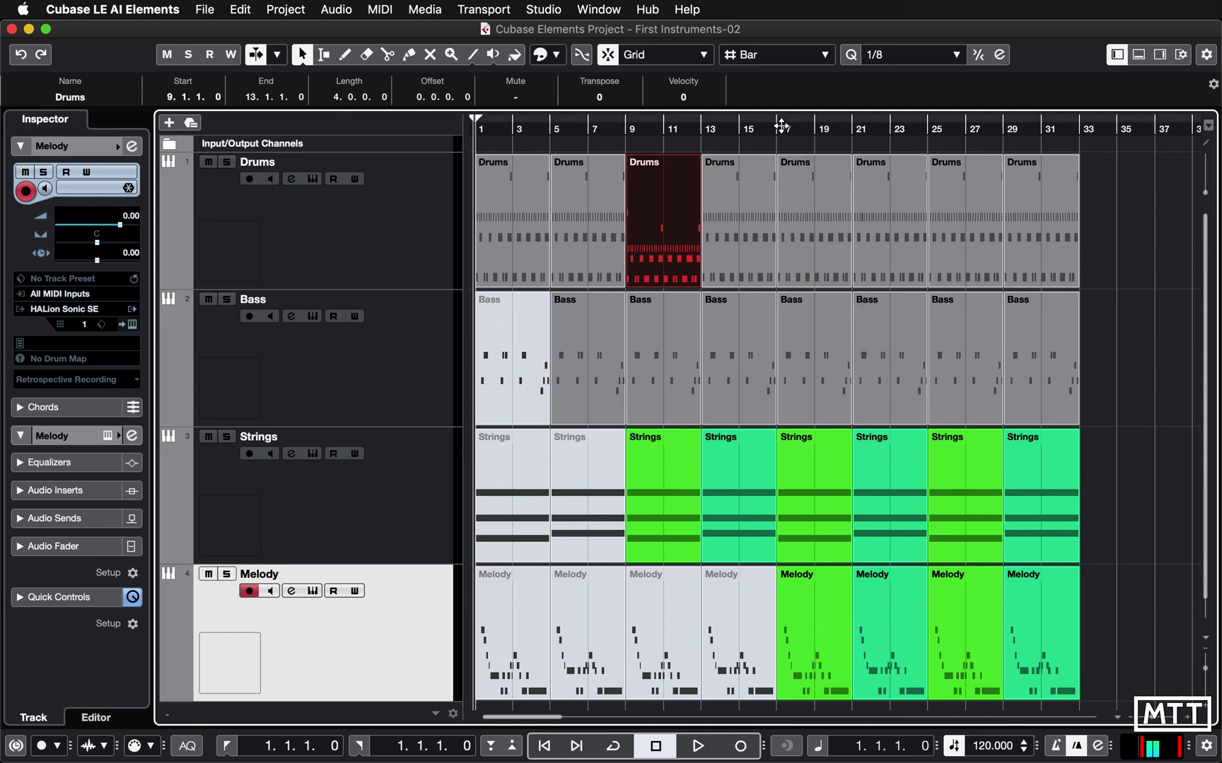
pyautogui.click(515, 130)
pyautogui.press('space')
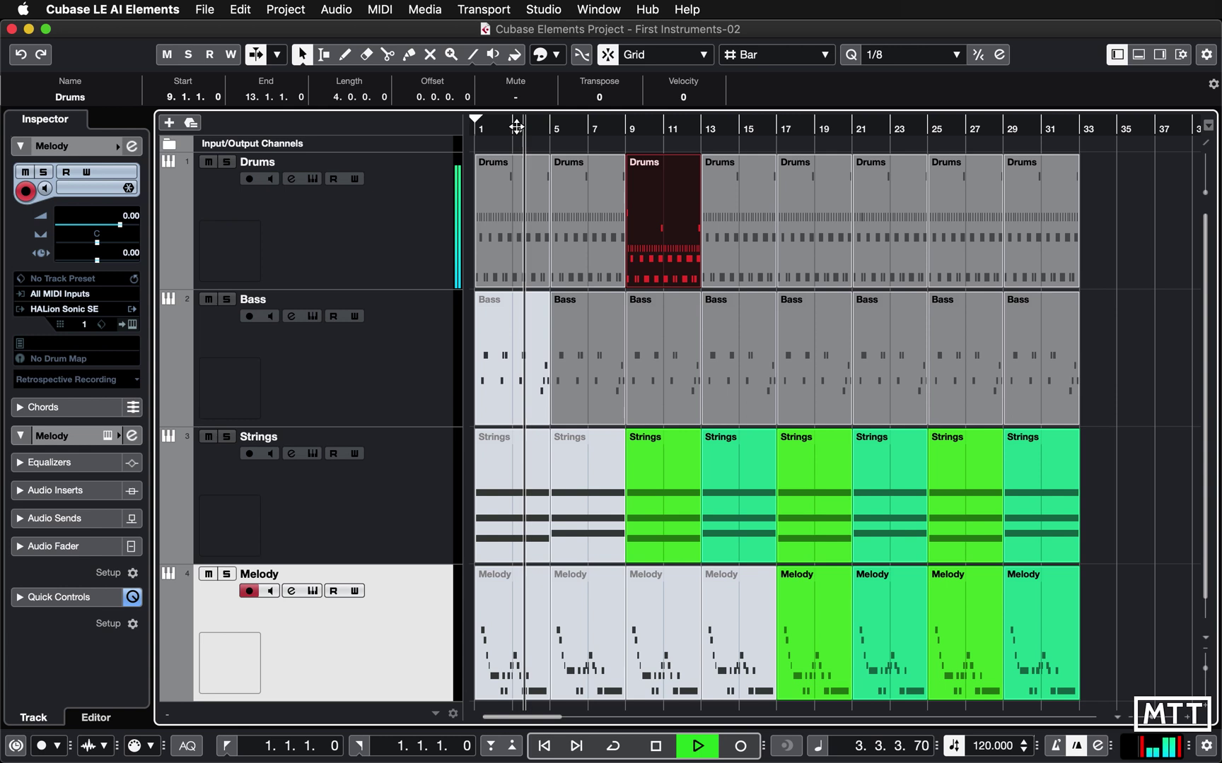
# - Audition the arrangement from bars 5, 10 and 17, stopping after each
pyautogui.click(553, 129)
pyautogui.press('space')
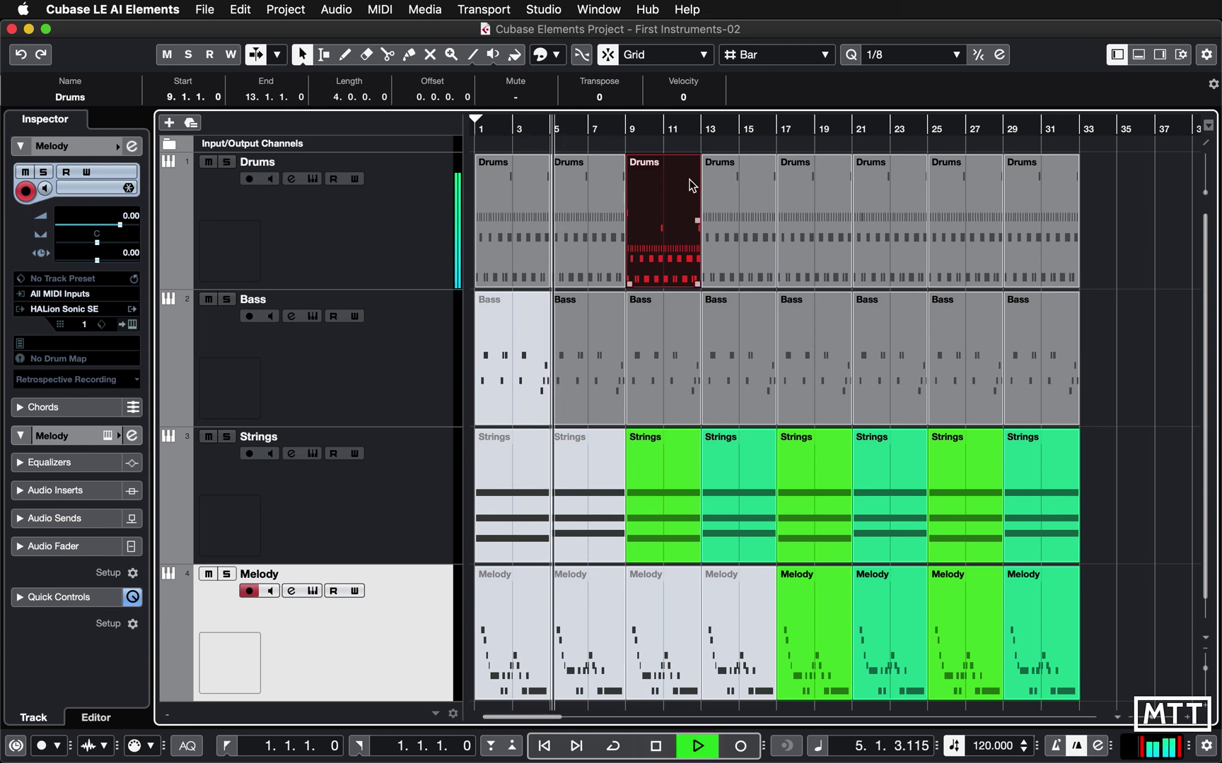
pyautogui.press('space')
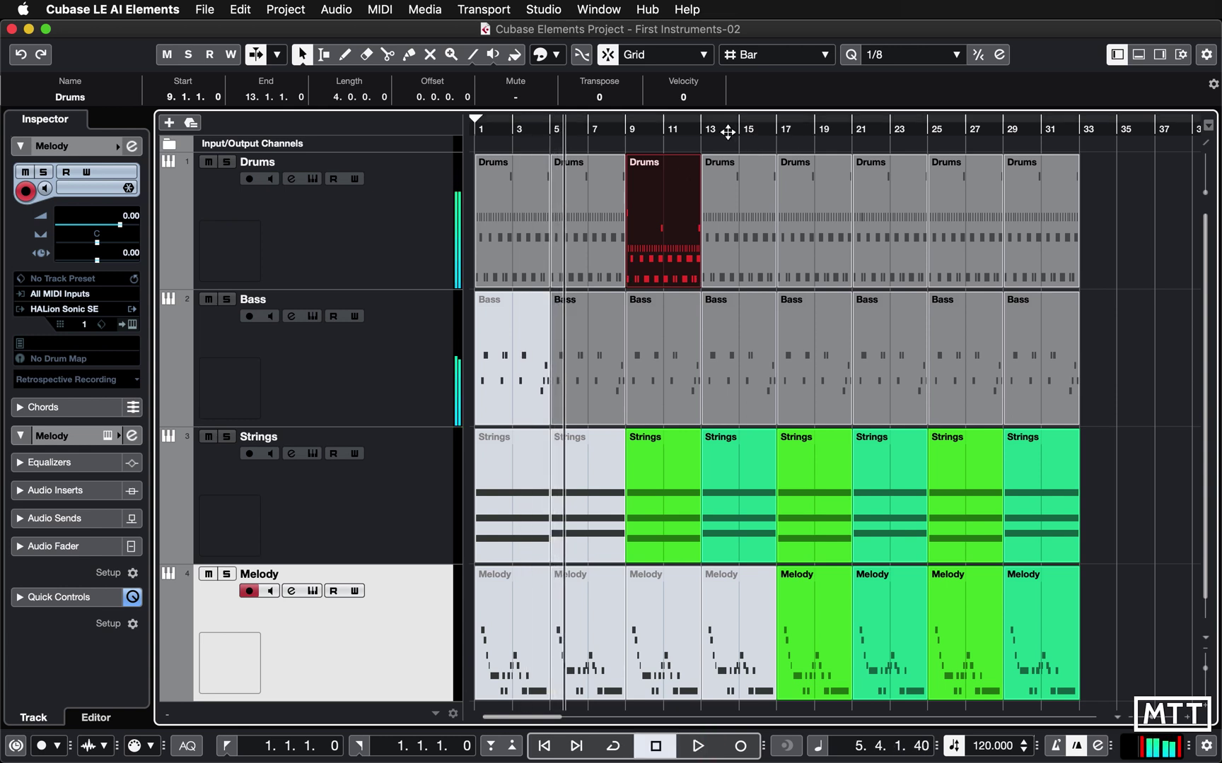
pyautogui.click(640, 130)
pyautogui.press('space')
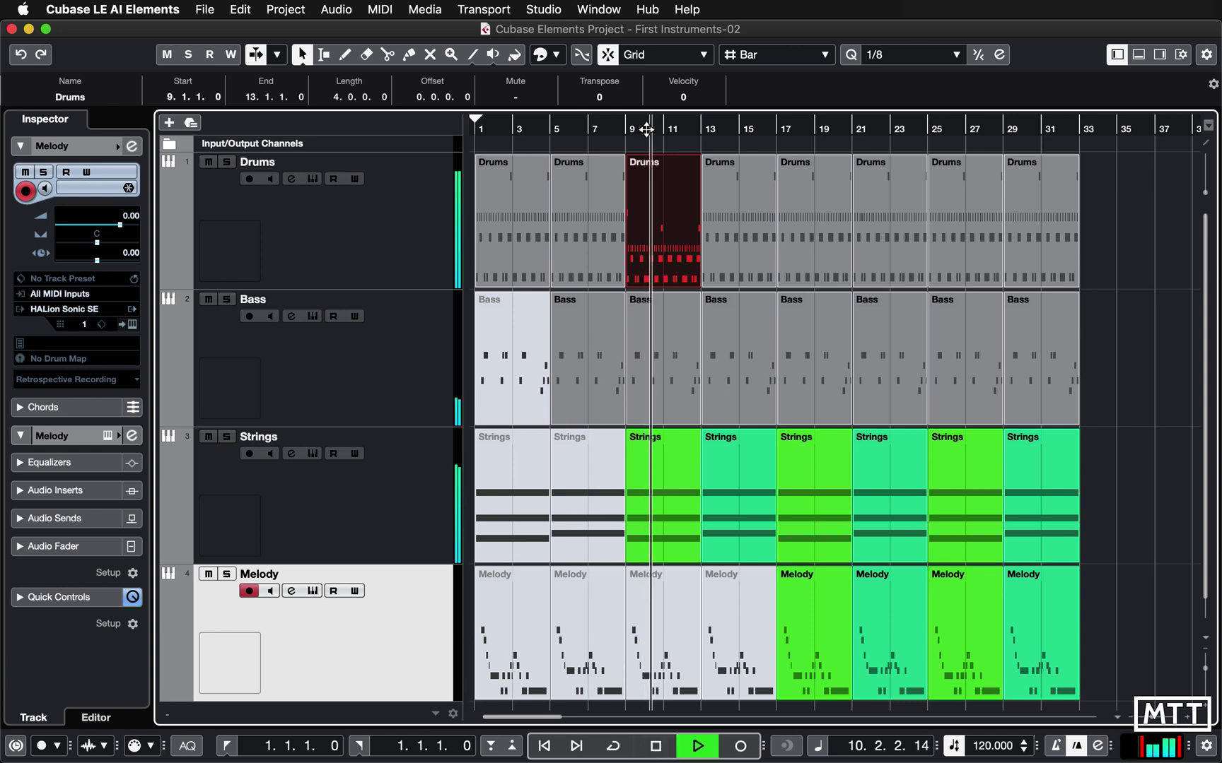
pyautogui.press('space')
pyautogui.click(781, 129)
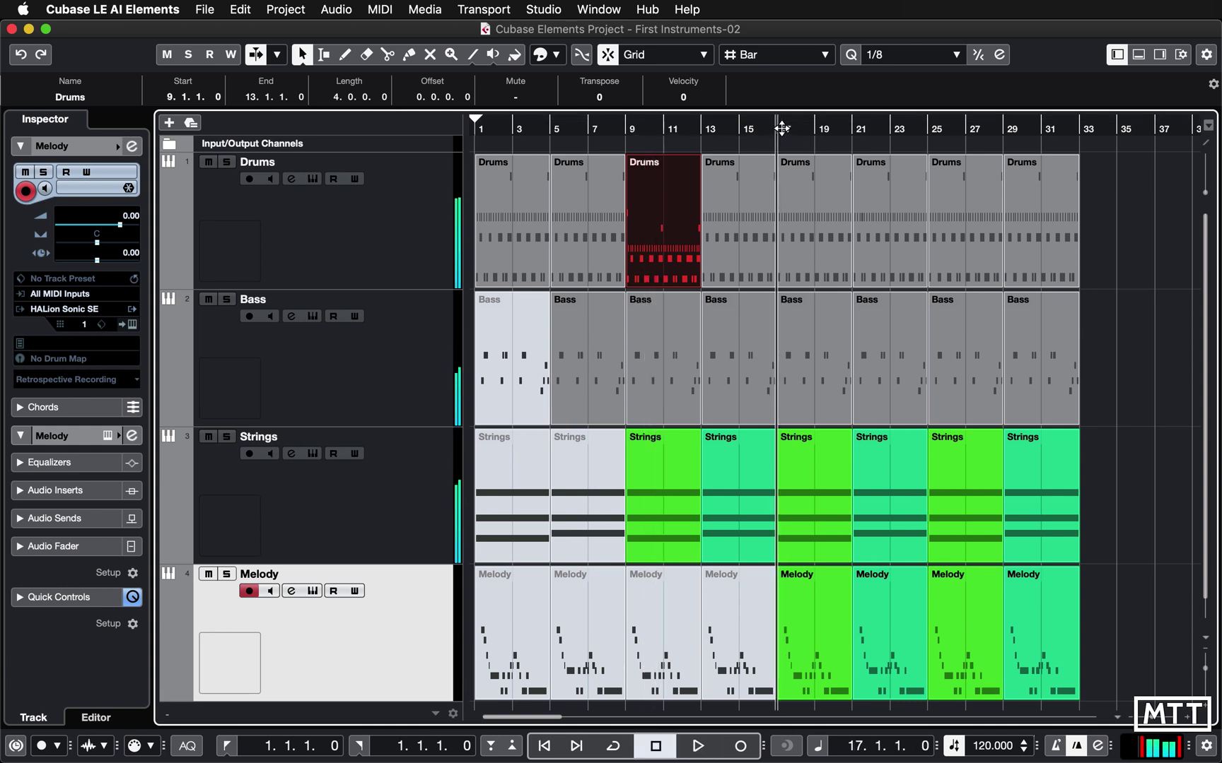
pyautogui.press('space')
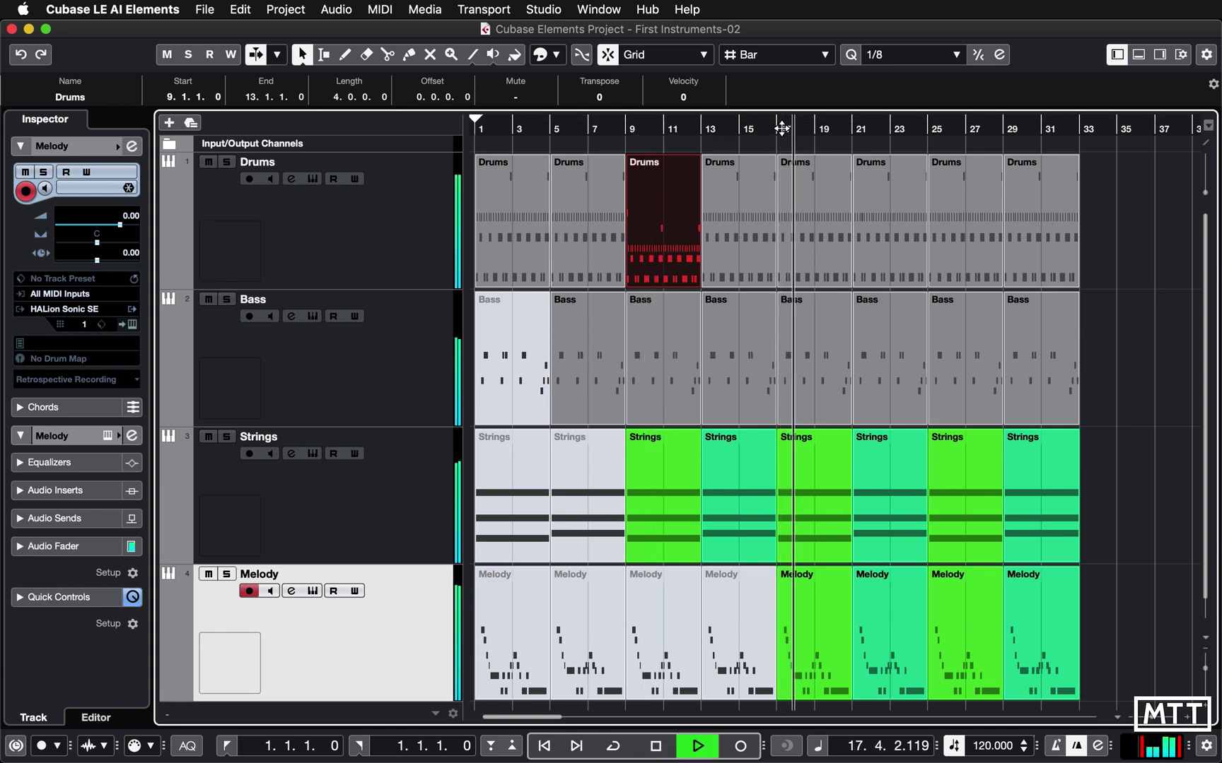
pyautogui.press('space')
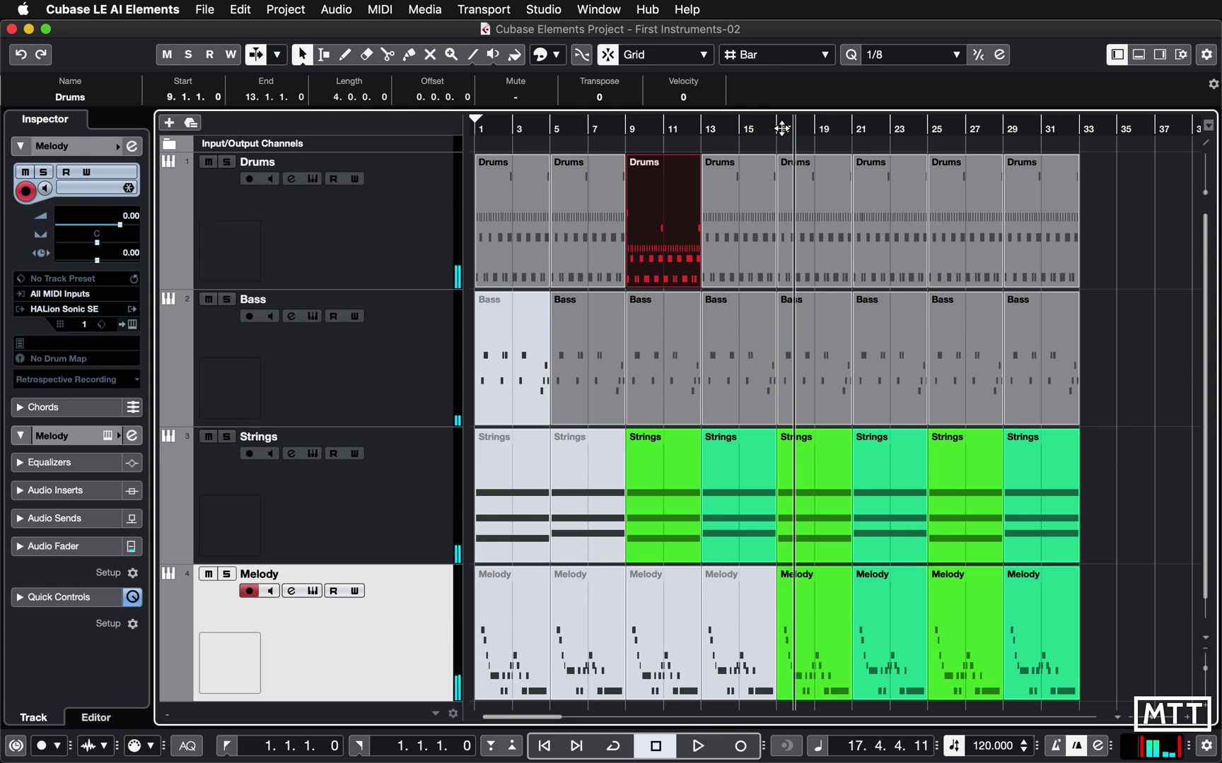
# - Lower the Strings volume to -4.70 and the Melody volume to -5.86 in the Inspector
pyautogui.click(425, 271)
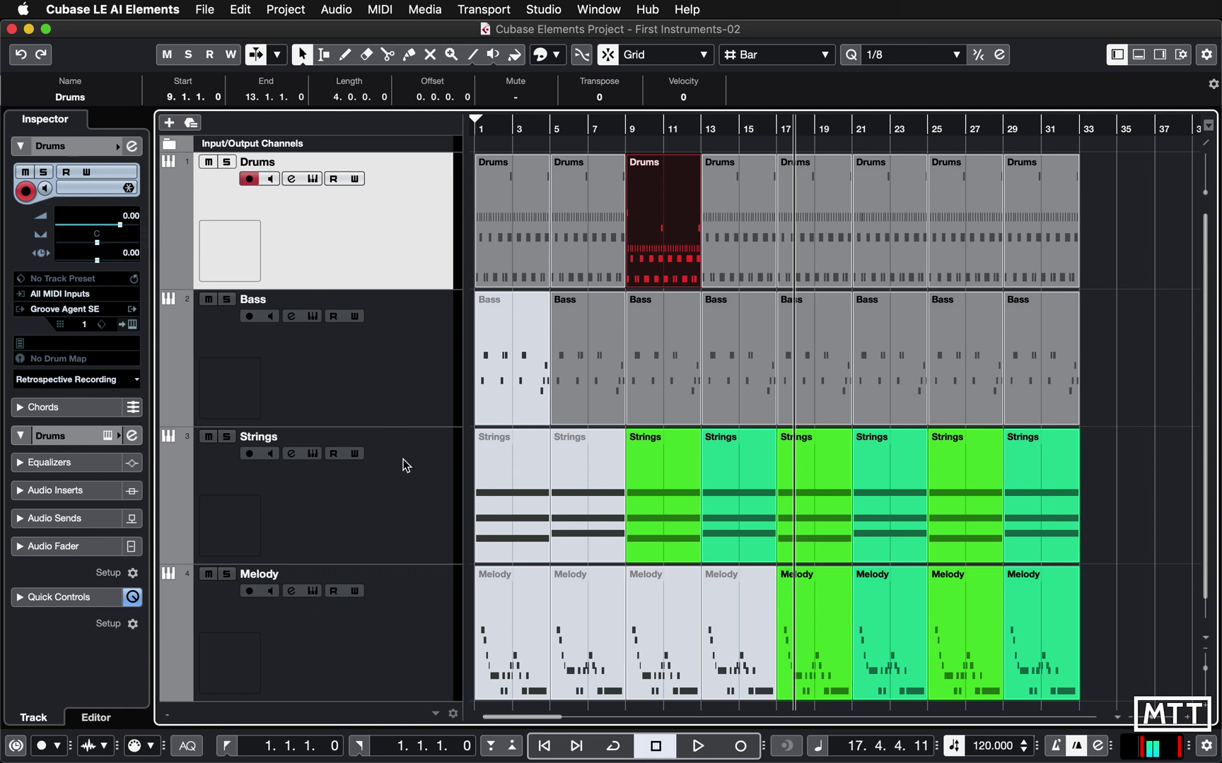
pyautogui.click(388, 505)
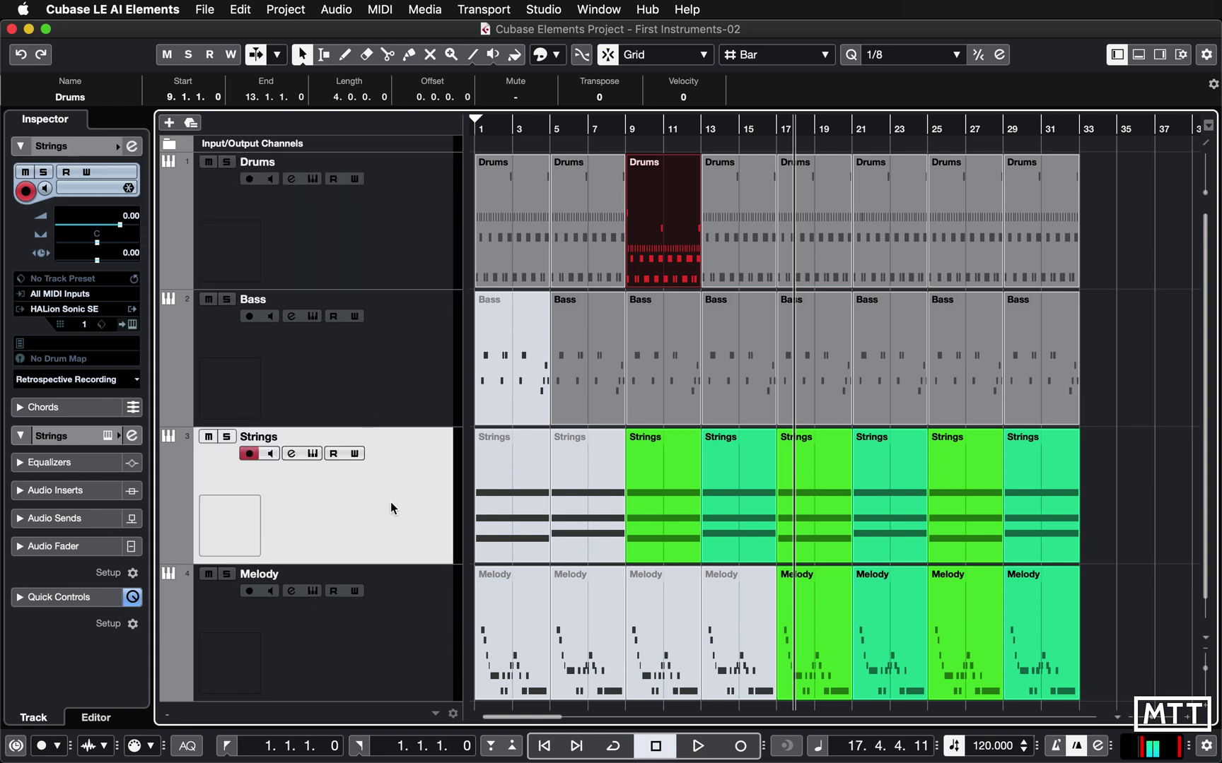
pyautogui.moveTo(121, 233); pyautogui.dragTo(104, 232)
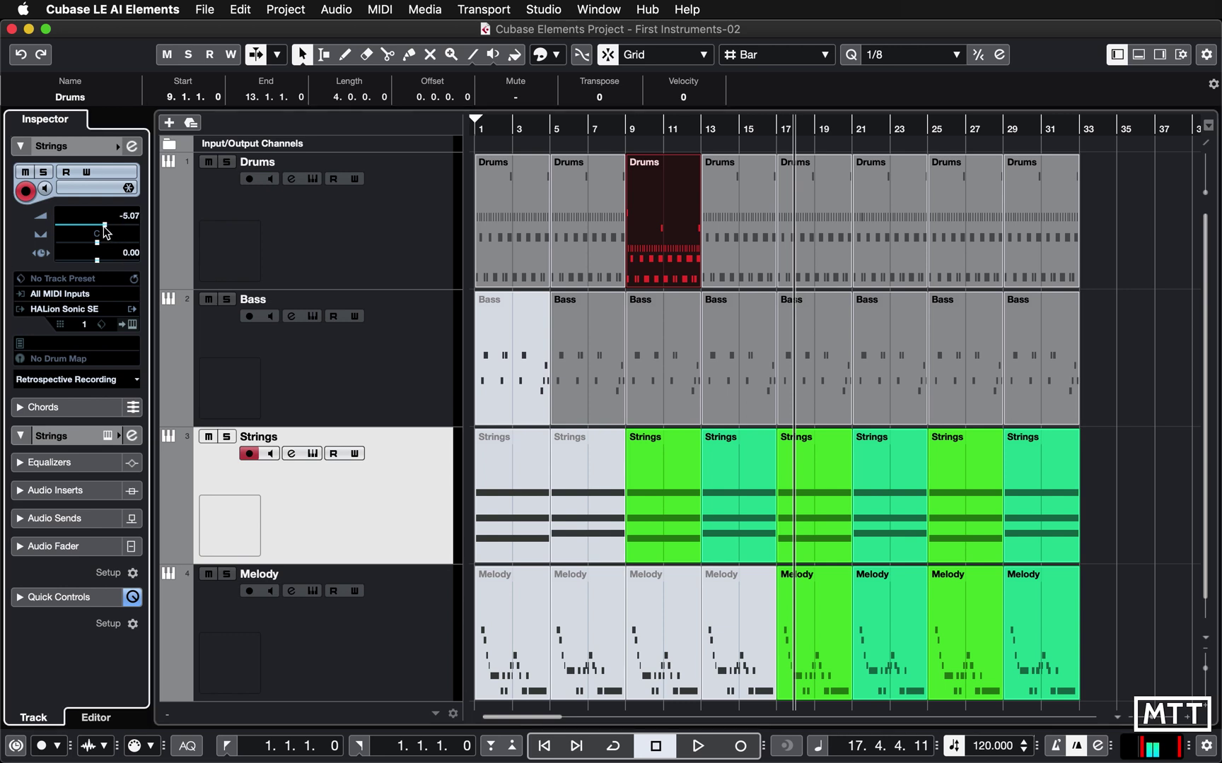
pyautogui.click(398, 609)
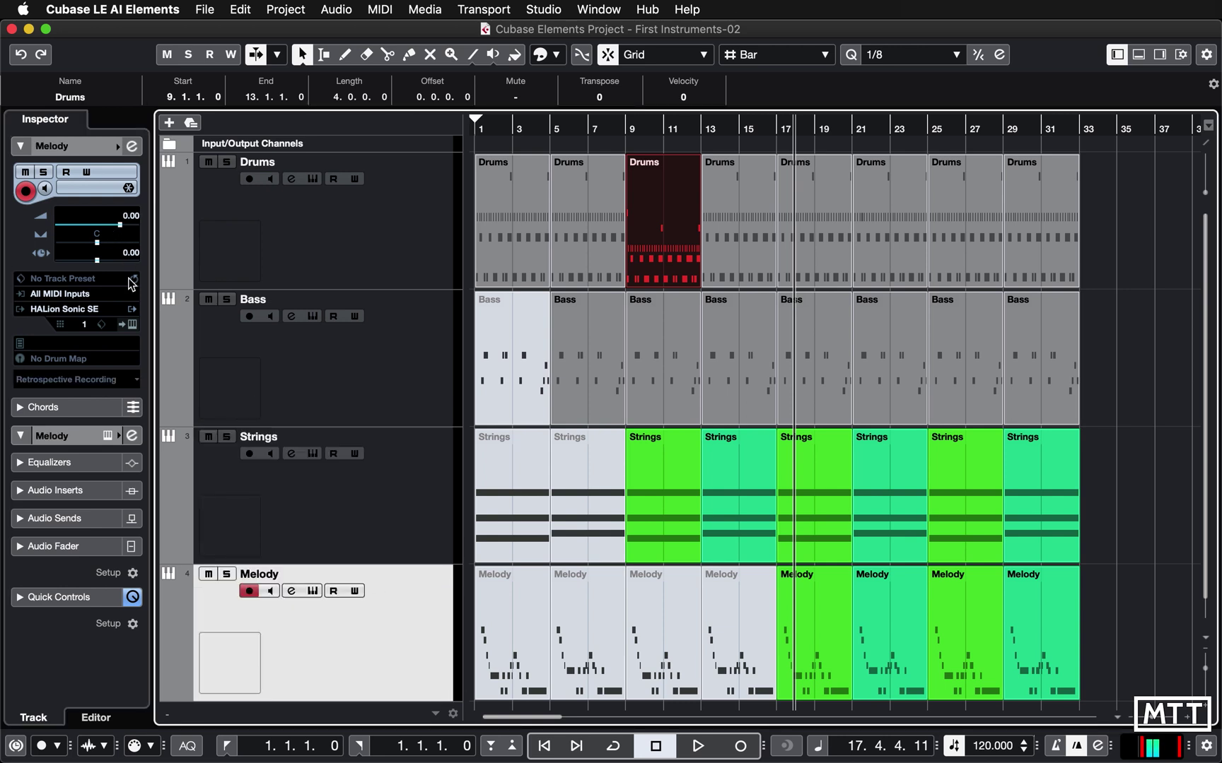
pyautogui.moveTo(121, 231); pyautogui.dragTo(107, 230)
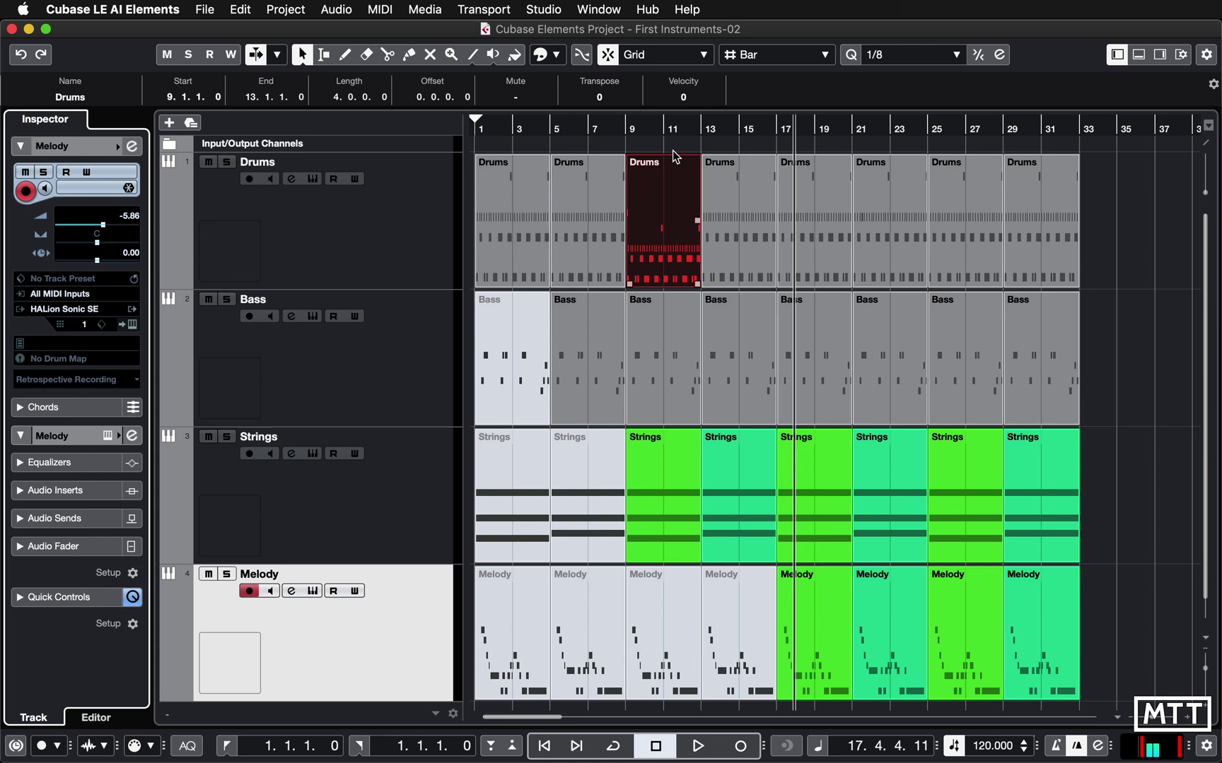
# - Play from bar 17 and raise the Bass volume to 2.24 while listening
pyautogui.click(774, 129)
pyautogui.press('space')
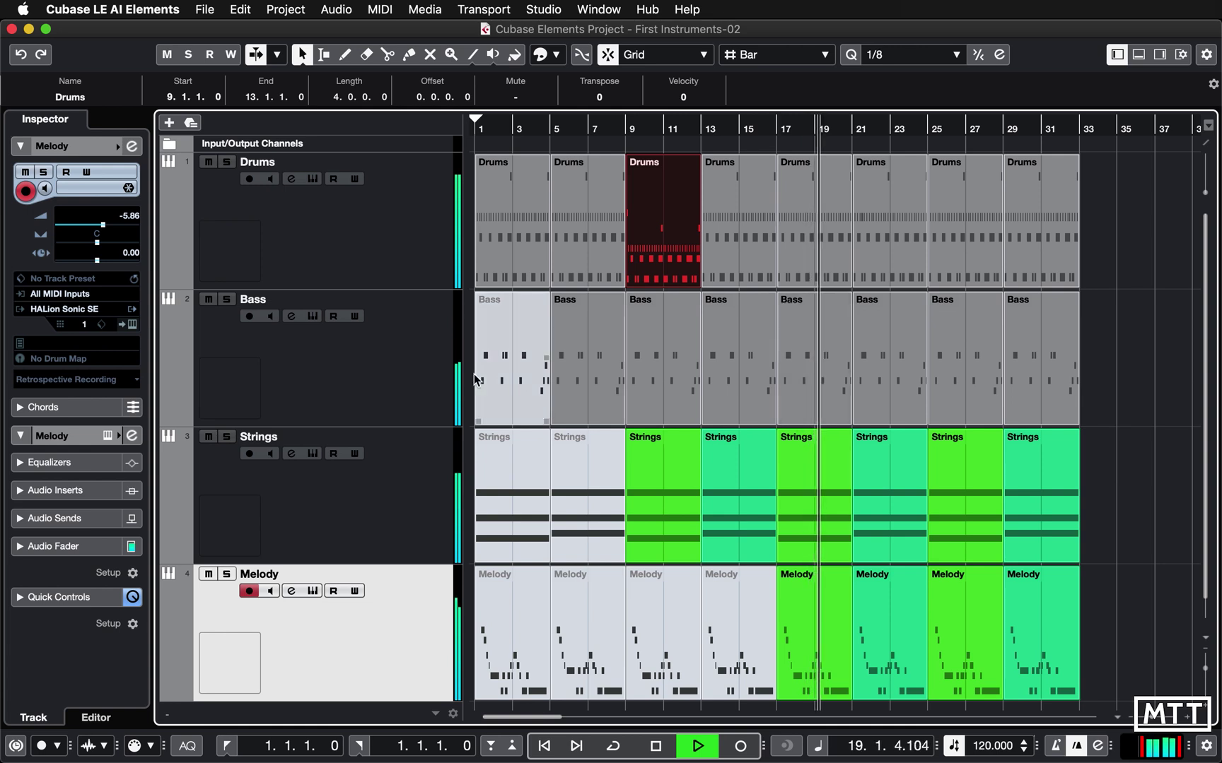
pyautogui.click(381, 381)
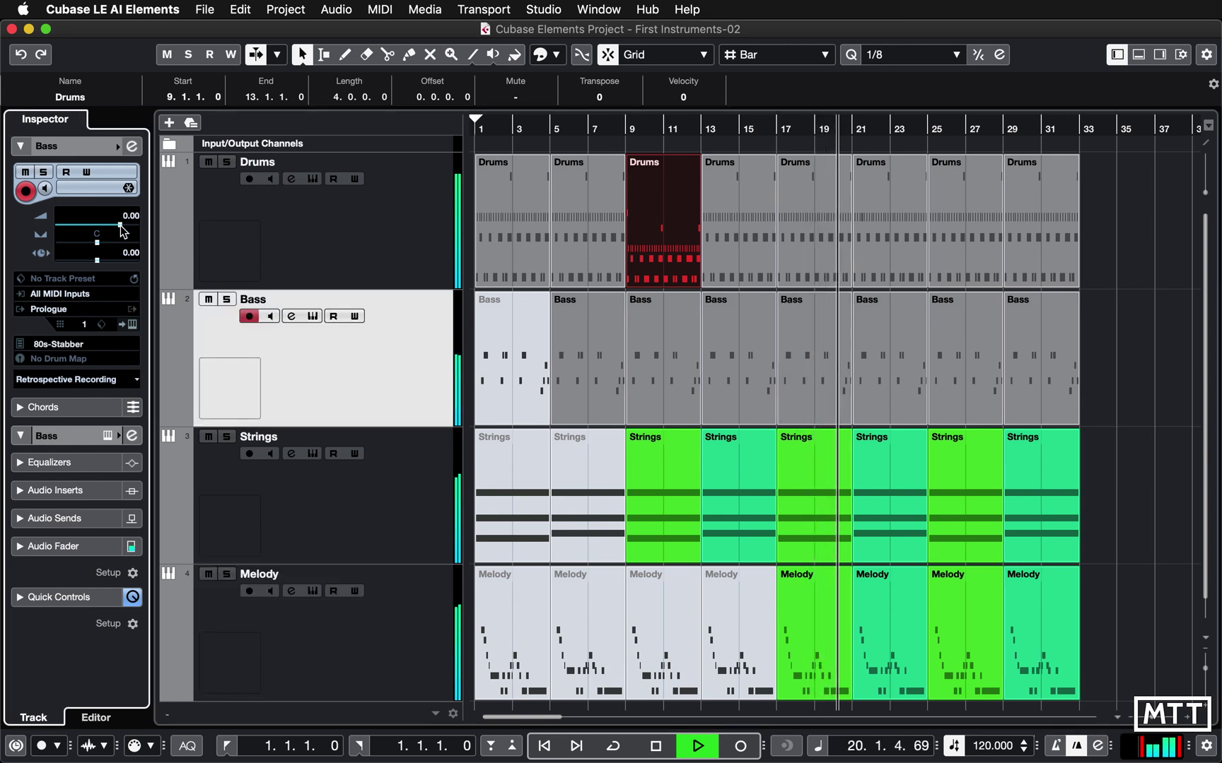
pyautogui.moveTo(122, 230); pyautogui.dragTo(127, 232)
pyautogui.press('space')
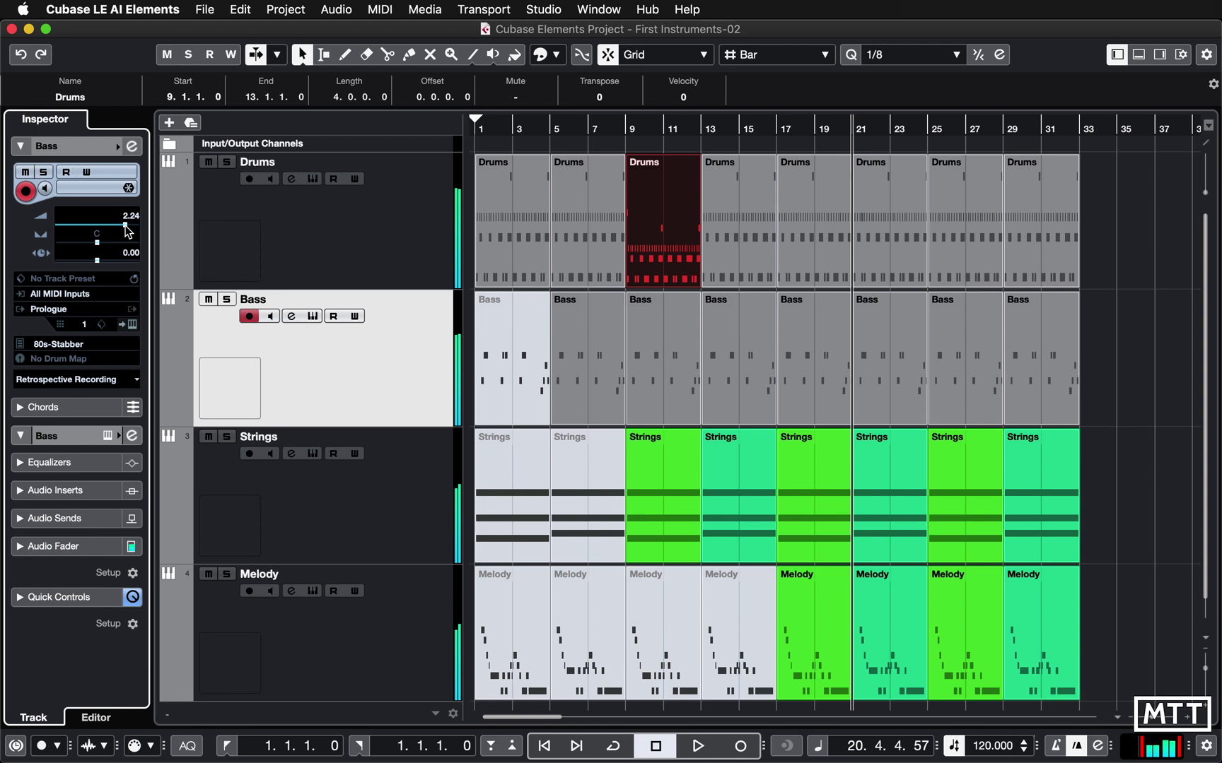
# - Step through the Drums, Bass, Strings and Melody tracks, ending on Strings
pyautogui.click(296, 261)
pyautogui.click(373, 355)
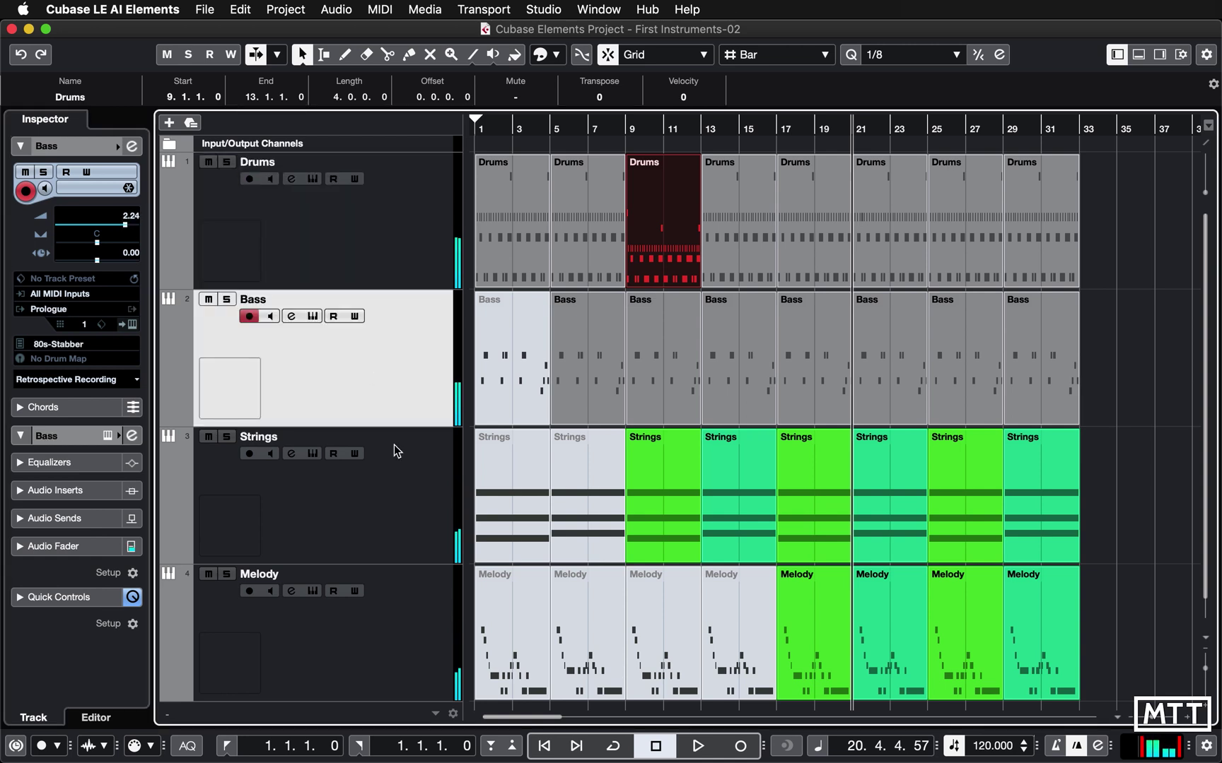
pyautogui.click(410, 493)
pyautogui.click(426, 587)
pyautogui.click(420, 502)
pyautogui.click(407, 385)
pyautogui.click(398, 276)
pyautogui.click(406, 355)
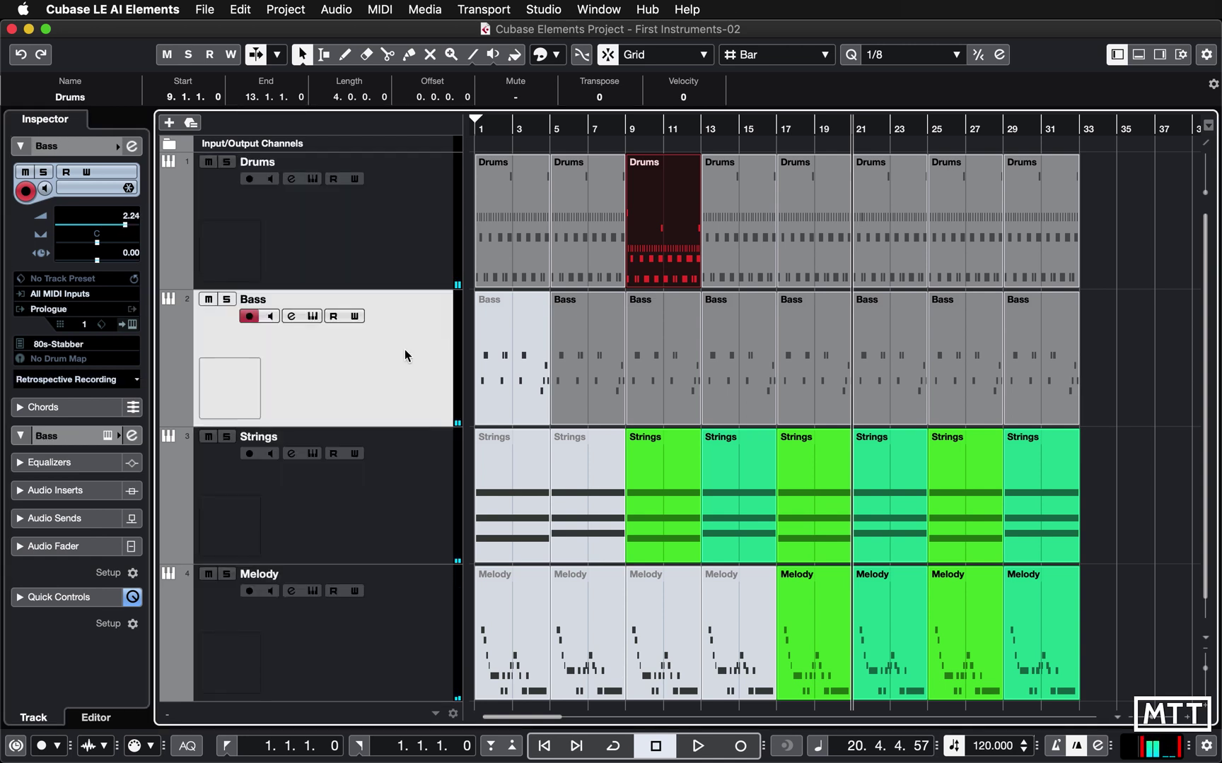
pyautogui.click(402, 491)
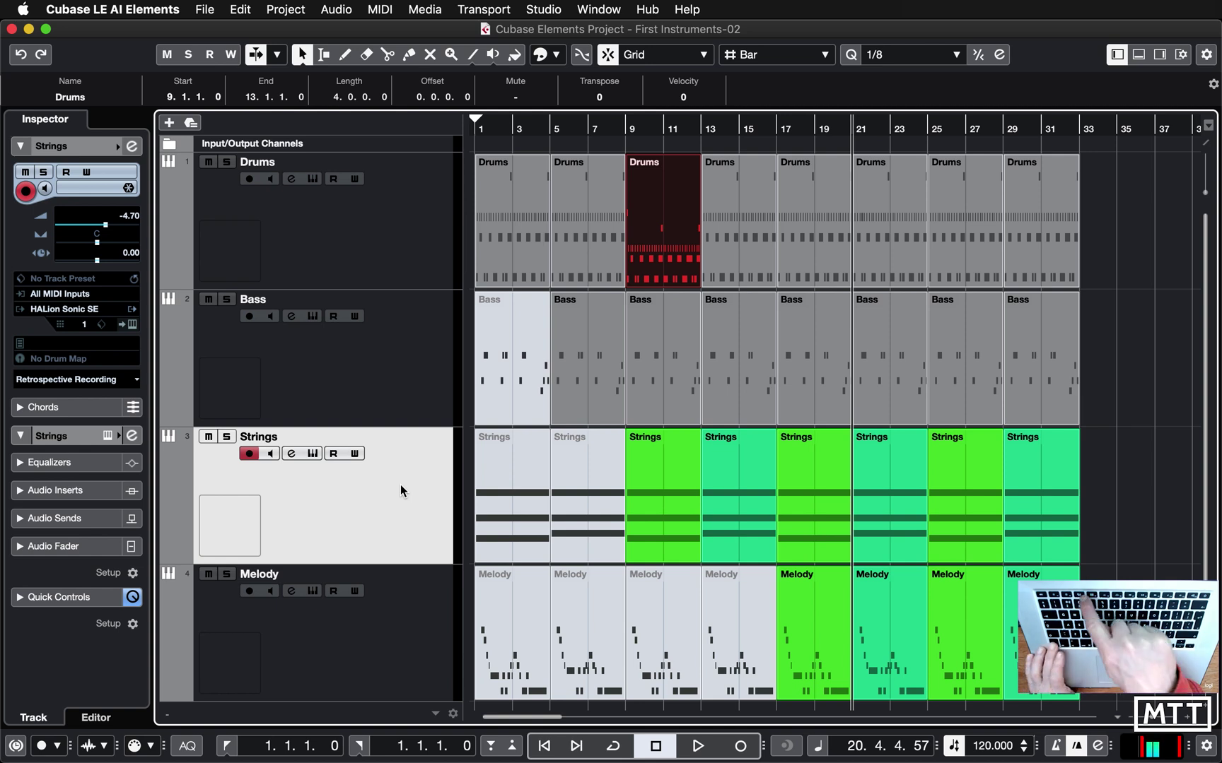
# - Open MixConsole with F3 and uncheck Input Channels in the channel type filter
pyautogui.press('F3')
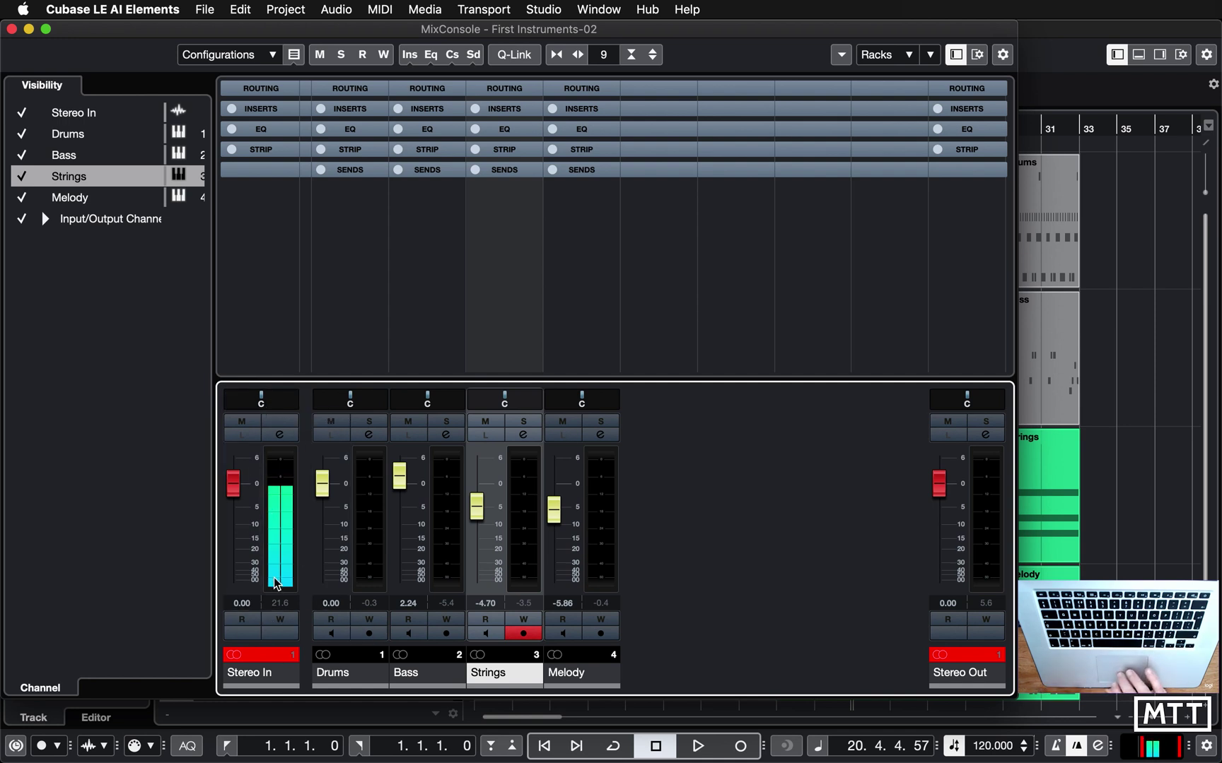
pyautogui.click(294, 55)
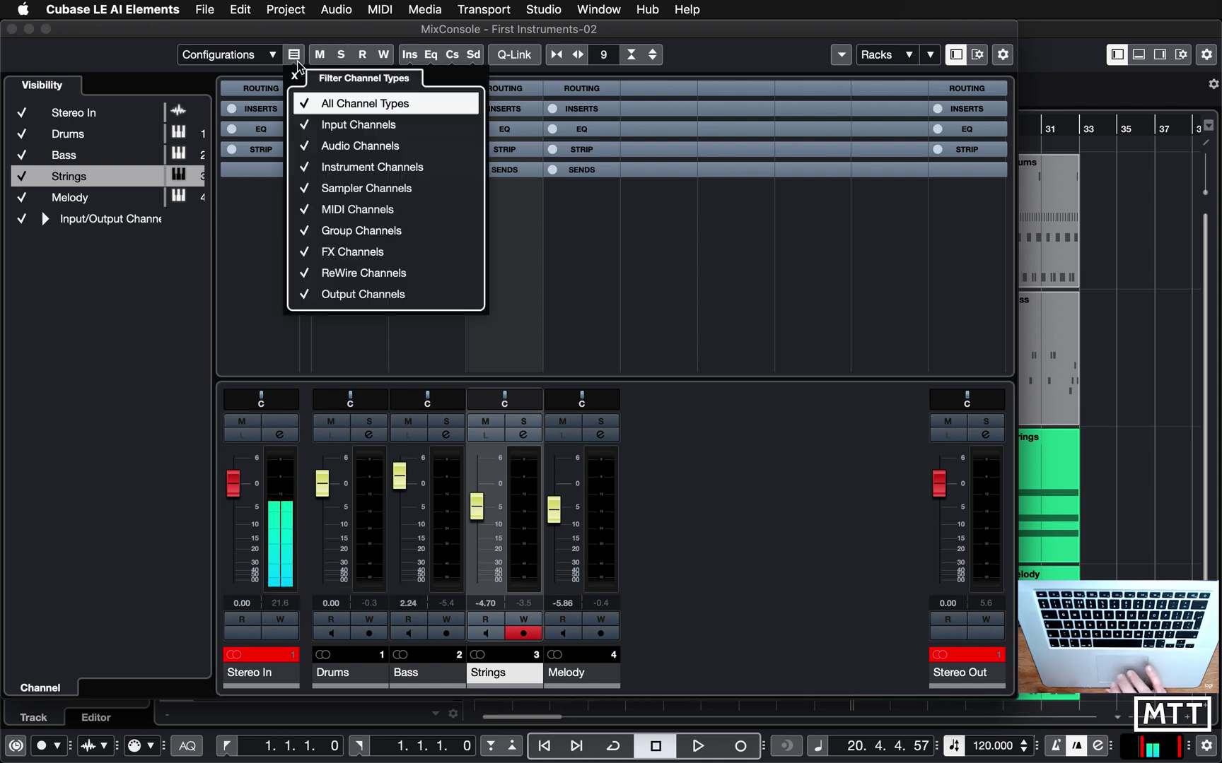
pyautogui.click(305, 126)
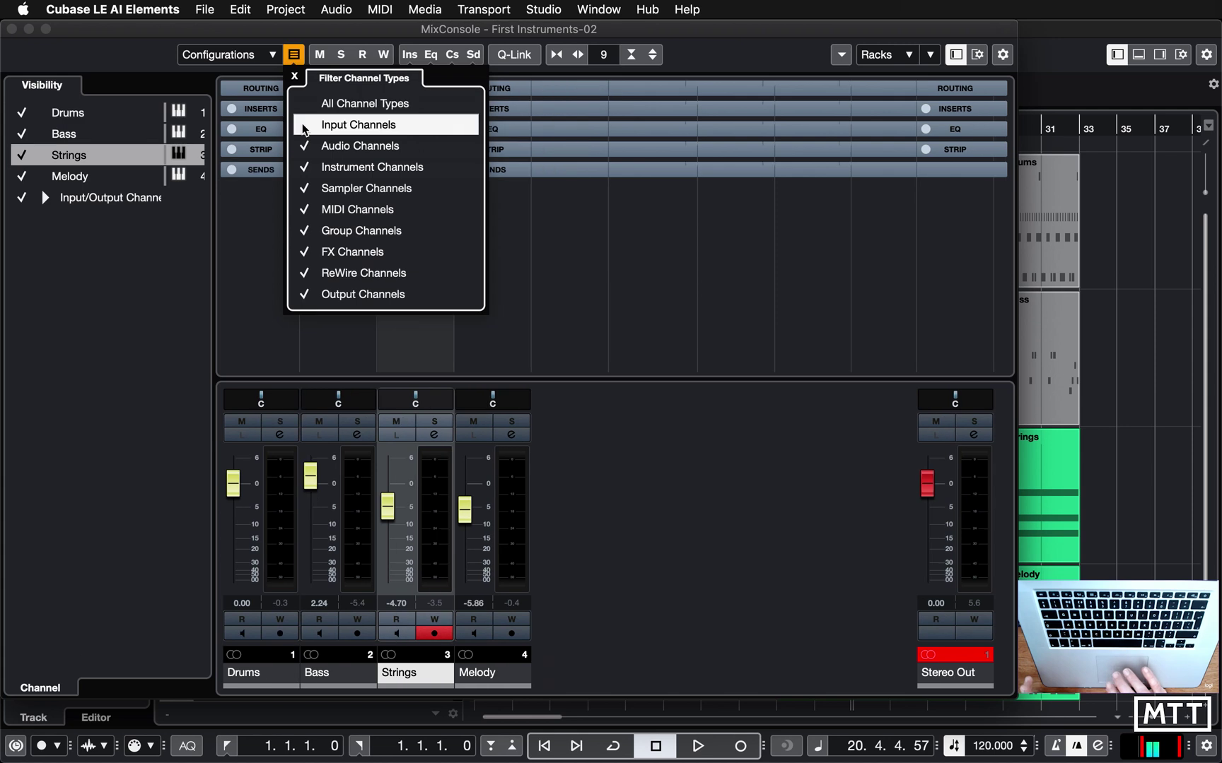
pyautogui.click(678, 312)
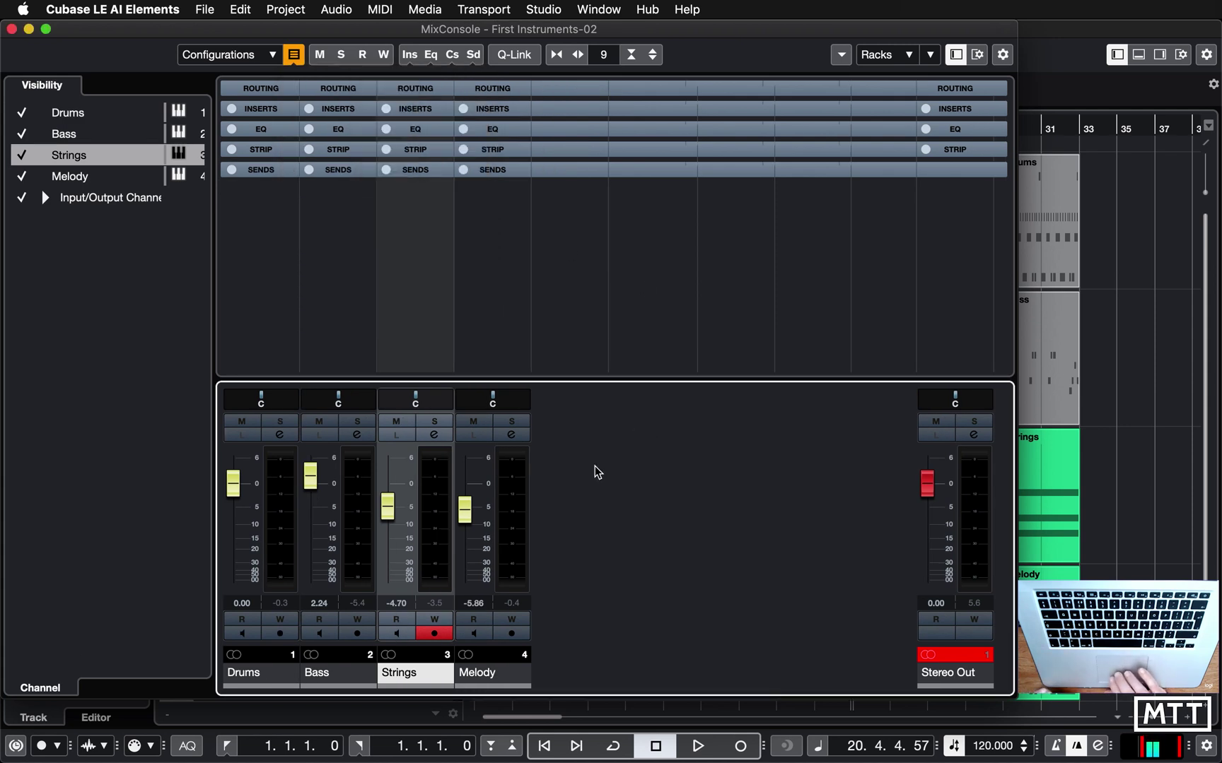
# - Widen the channel strips and drag the rack divider upward to enlarge the faders and meters
pyautogui.press('h')
pyautogui.press('g')
pyautogui.press('g')
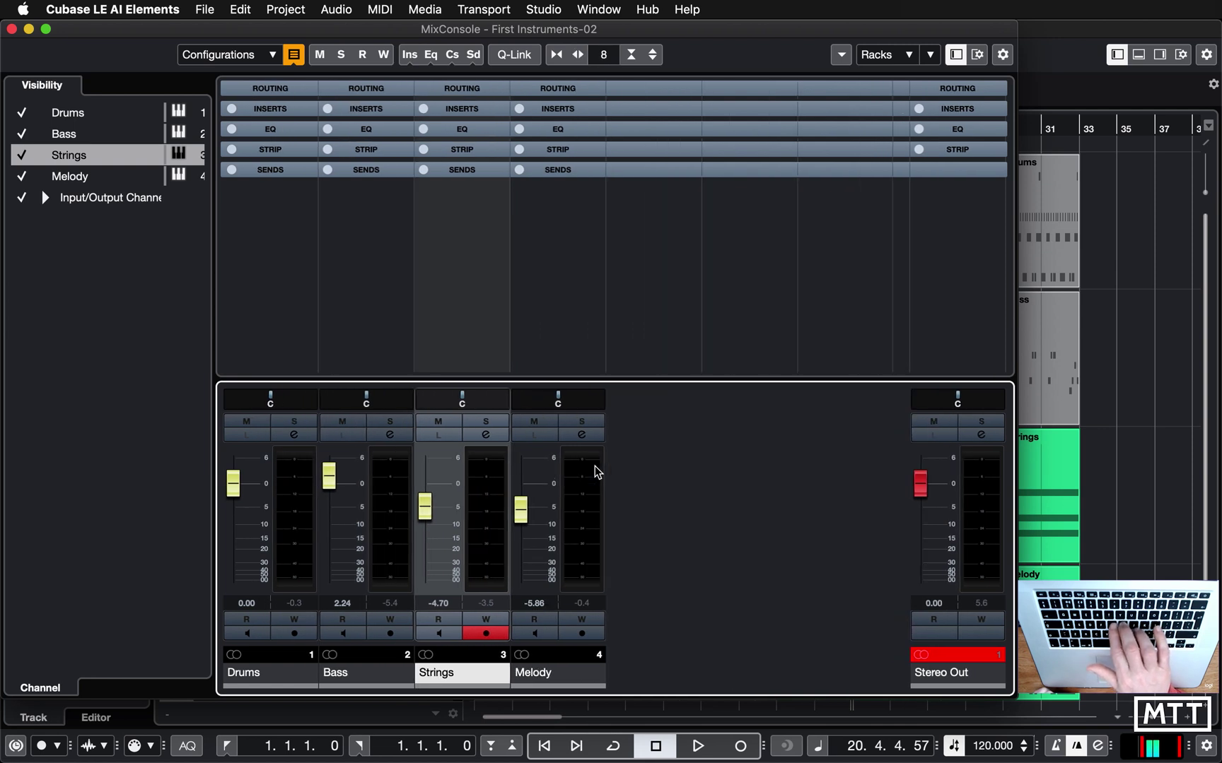
pyautogui.press('h')
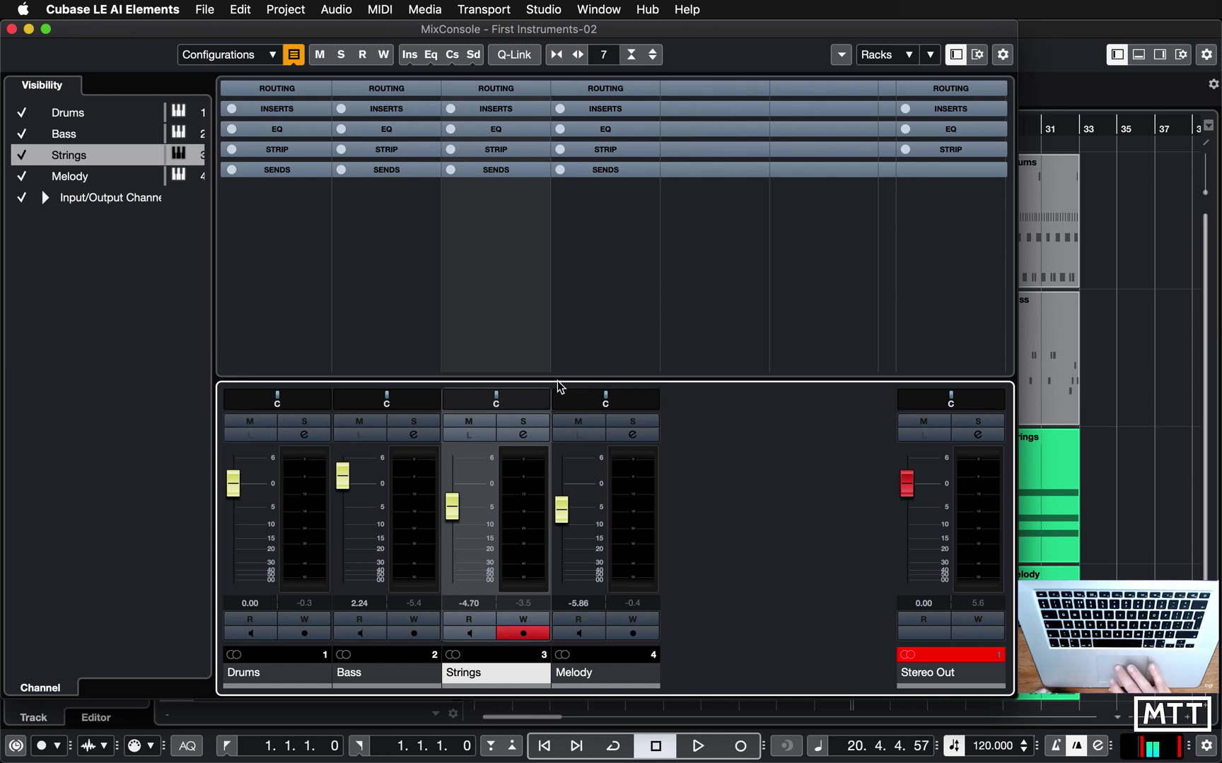
pyautogui.moveTo(556, 381); pyautogui.dragTo(562, 231)
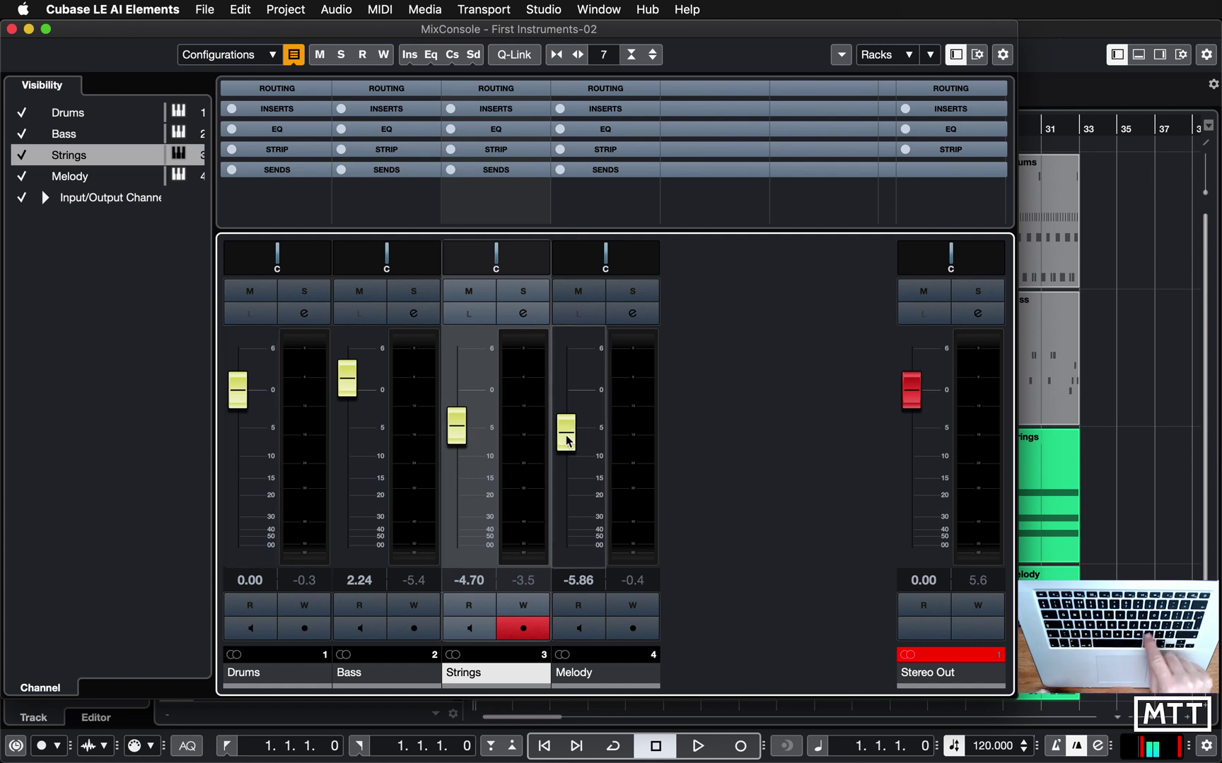
# - During playback, set Drums to -1.81, Strings to -8.31 and Melody to -6.87 dB
pyautogui.press('space')
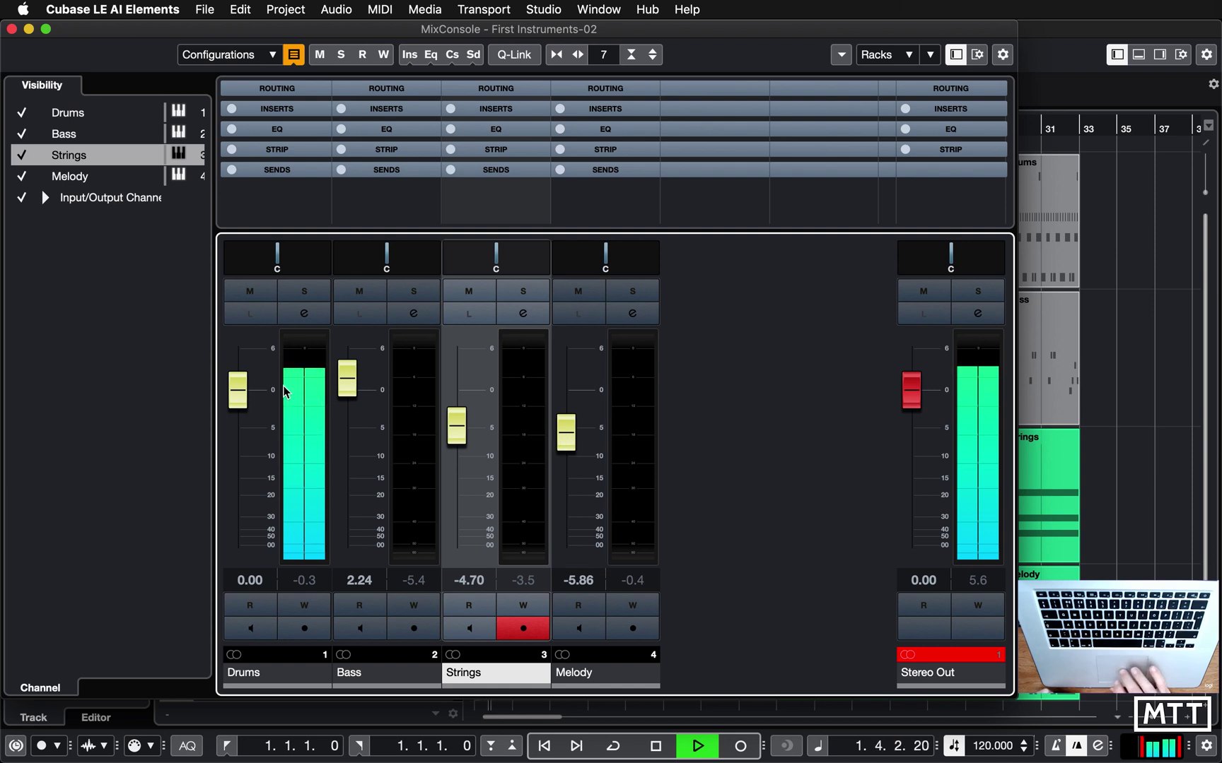
pyautogui.moveTo(240, 393)
pyautogui.mouseDown()
pyautogui.moveTo(241, 547)
pyautogui.moveTo(235, 393)
pyautogui.mouseUp()
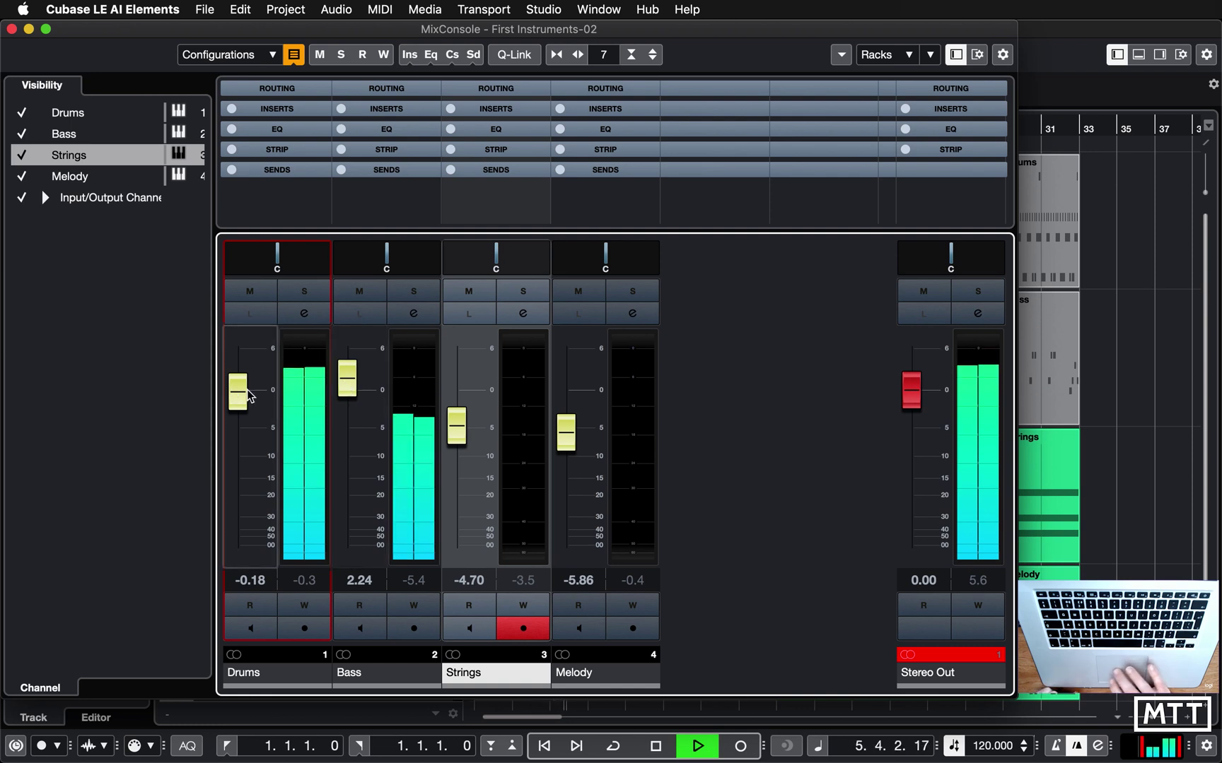
pyautogui.moveTo(240, 395); pyautogui.dragTo(243, 411)
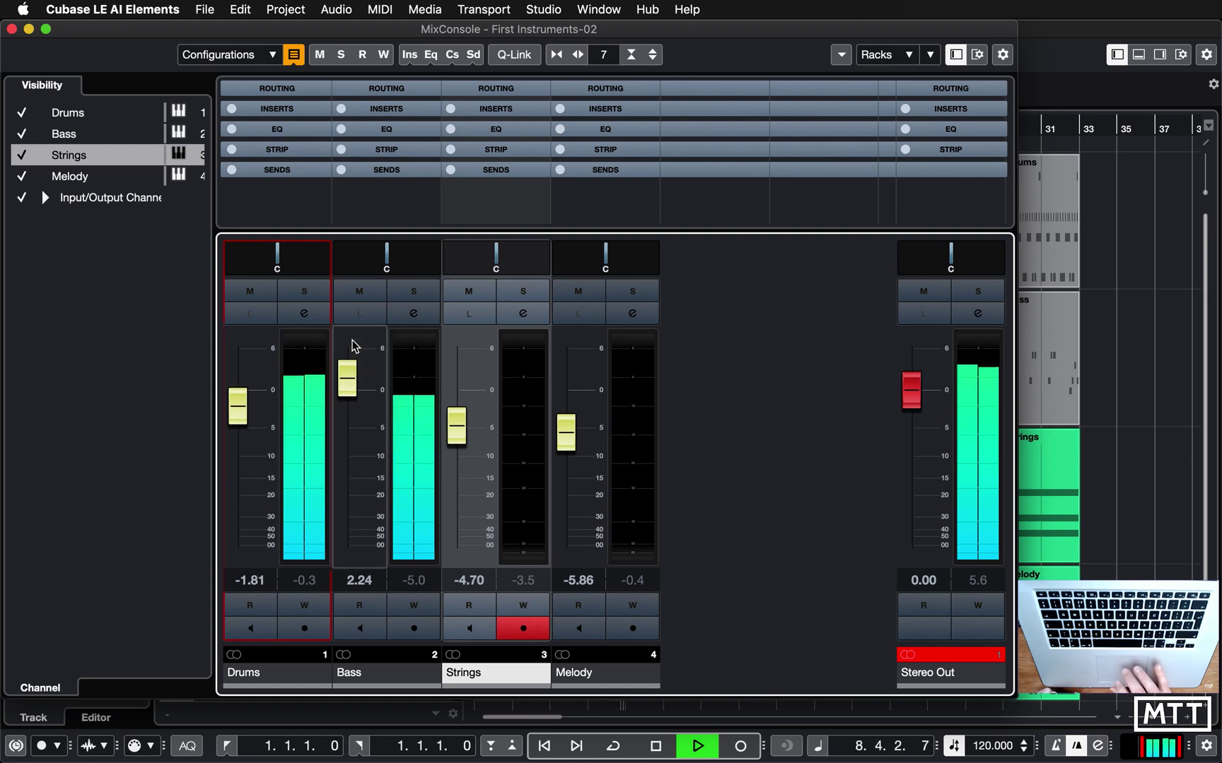
pyautogui.moveTo(456, 426); pyautogui.dragTo(456, 456)
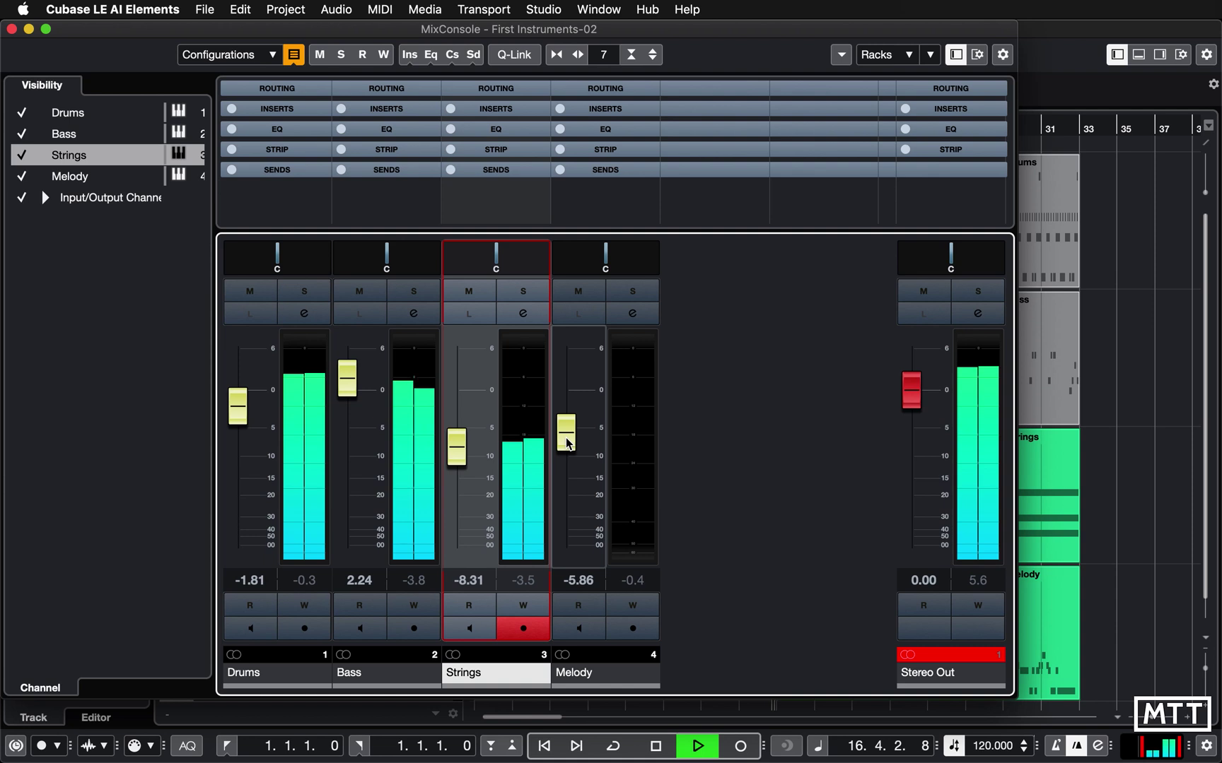
pyautogui.moveTo(567, 444); pyautogui.dragTo(567, 449)
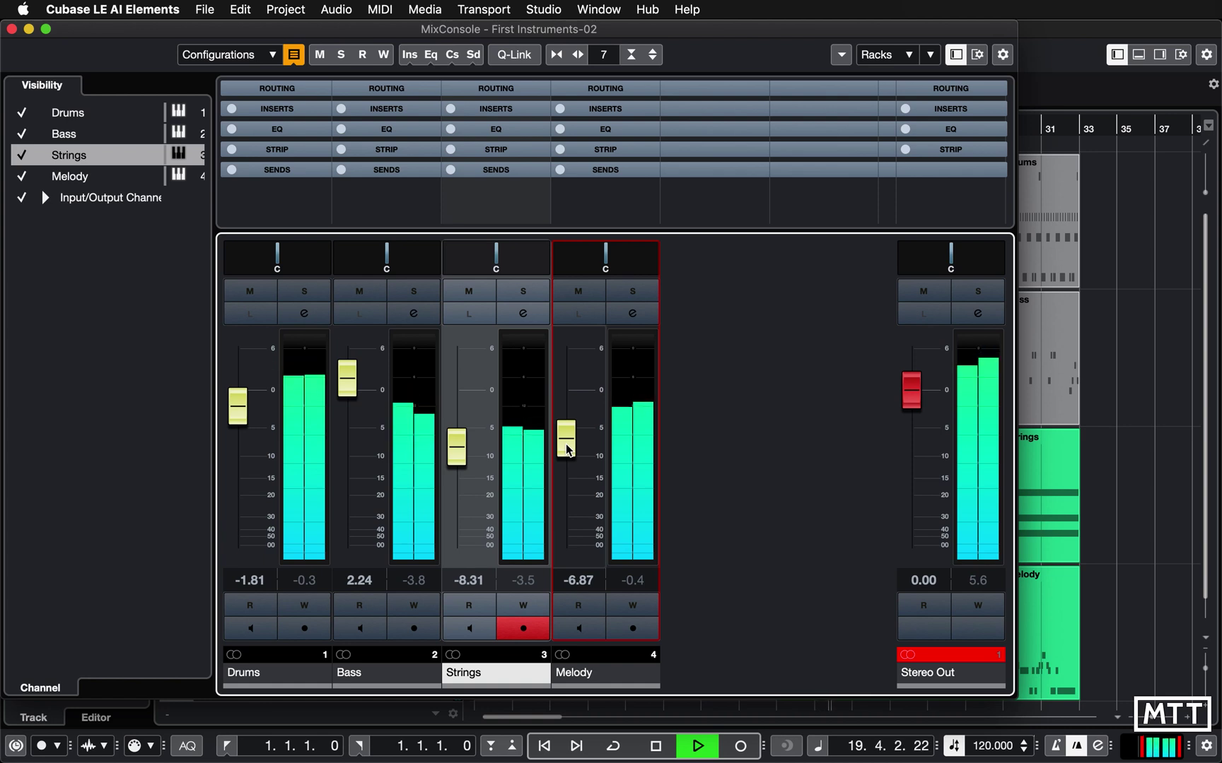
pyautogui.press('space')
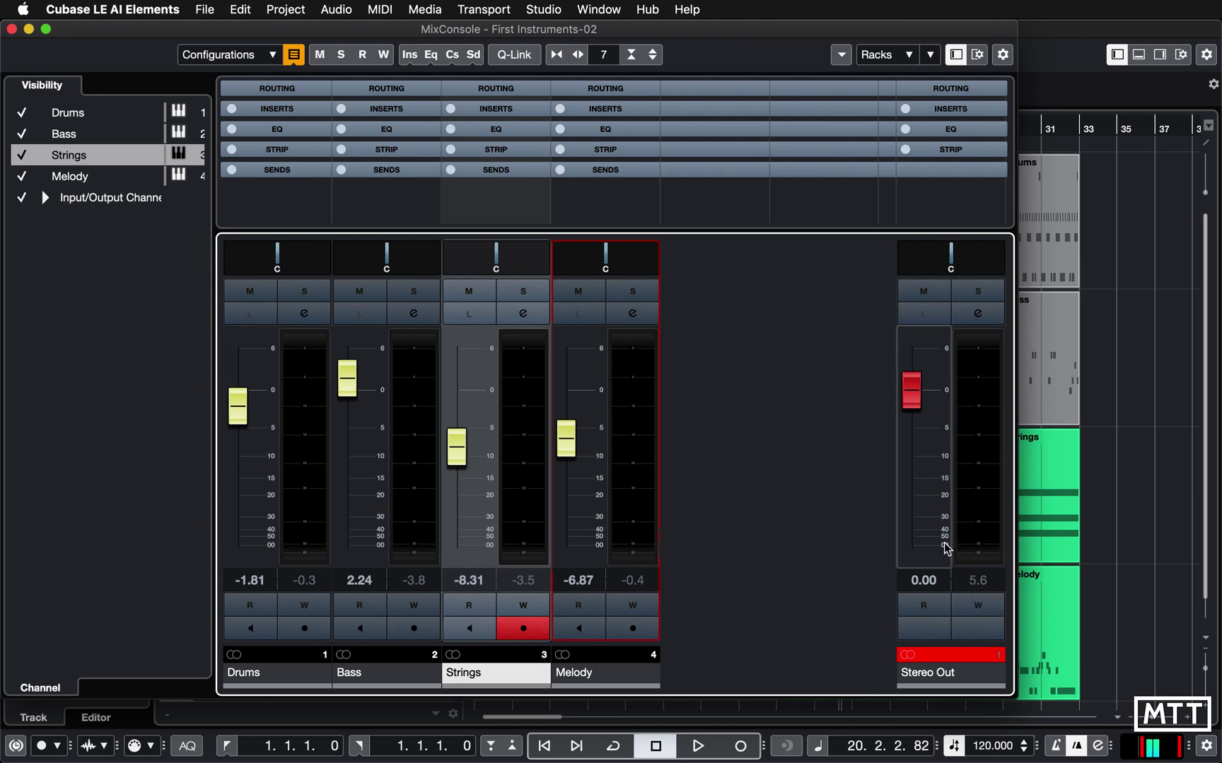
# - Reset the Stereo Out peak meter and play to check the master level
pyautogui.click(979, 582)
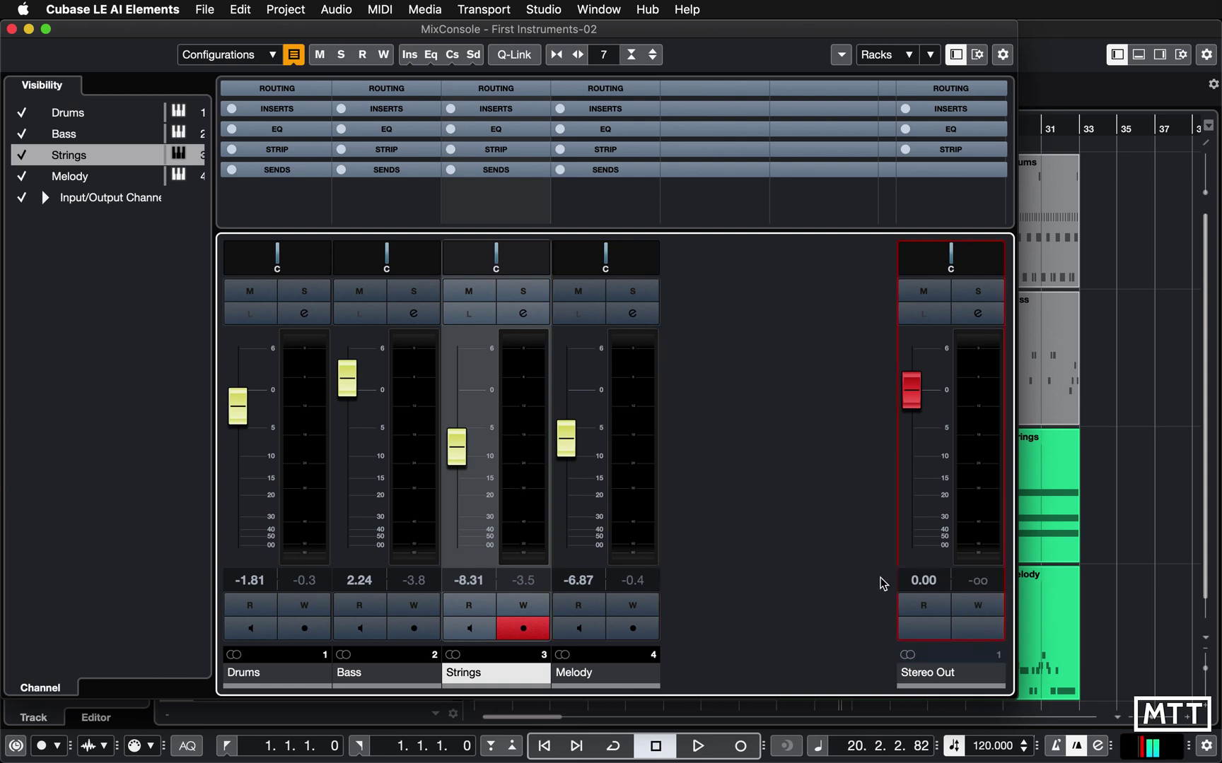
pyautogui.press('space')
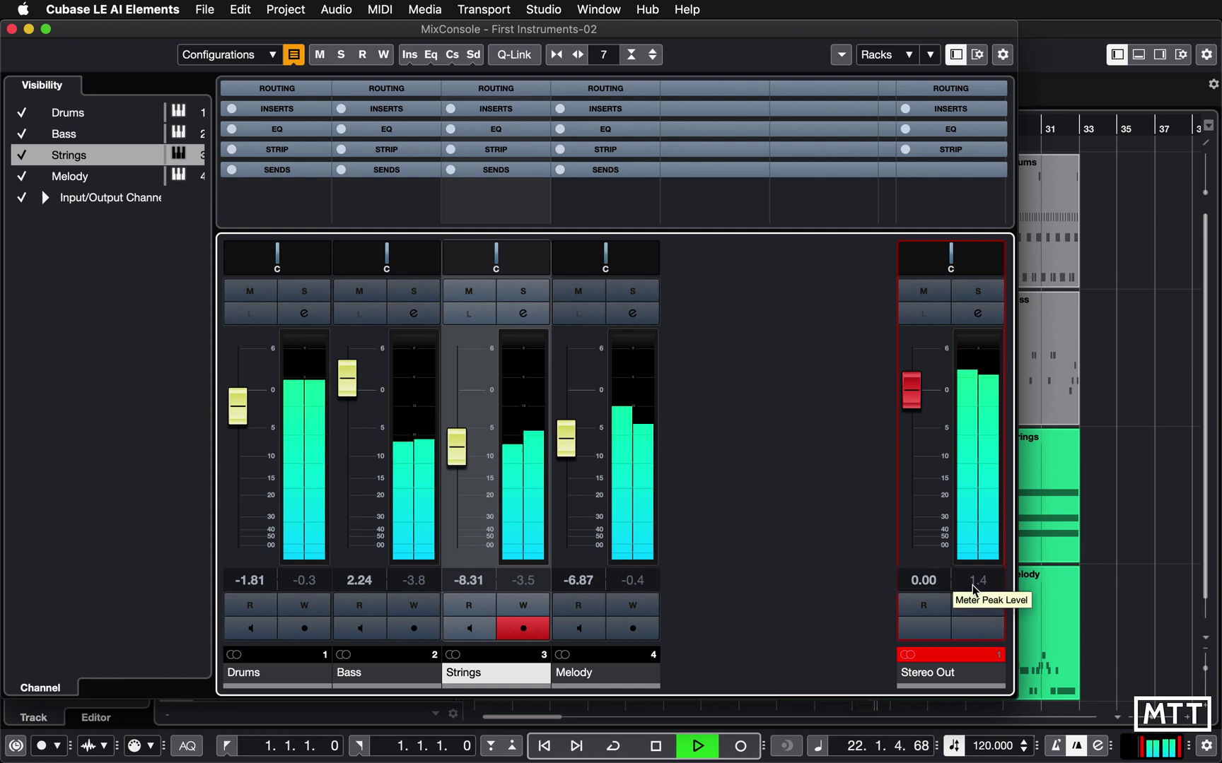
pyautogui.press('space')
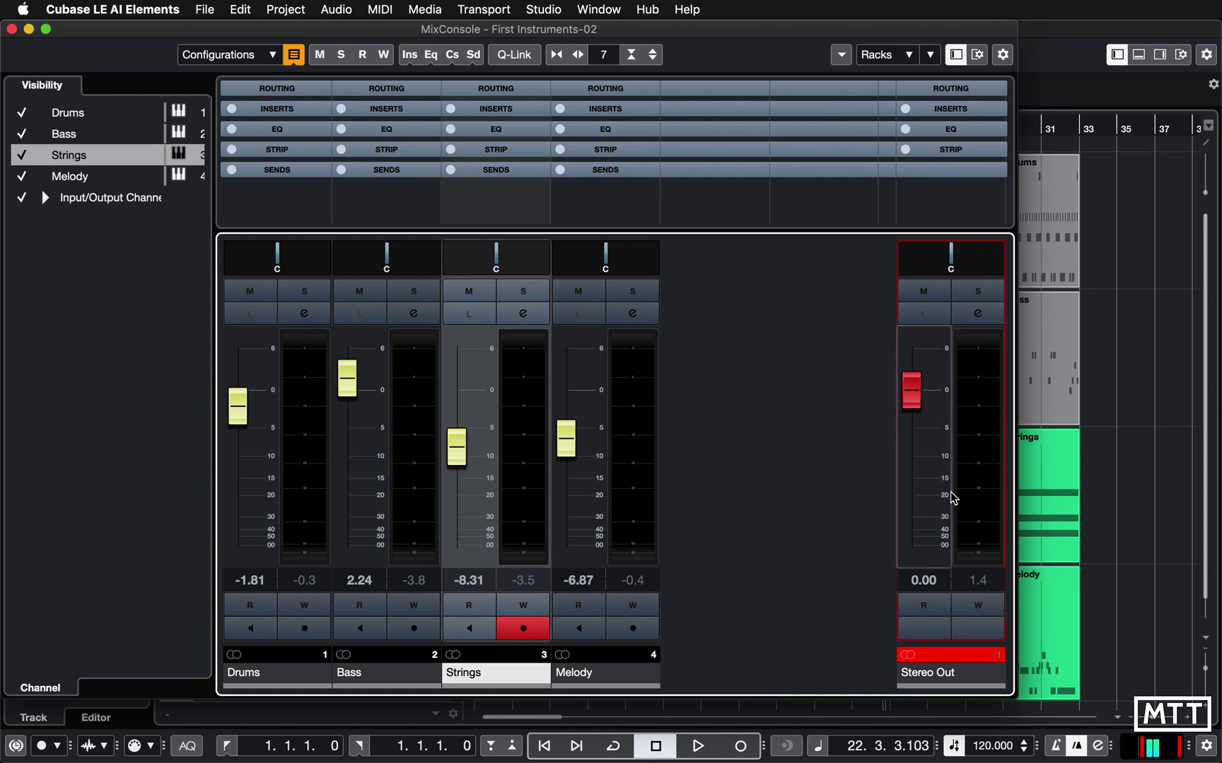
# - Pull the Stereo Out fader down to -1.60 dB, clear the peak, and replay to confirm
pyautogui.moveTo(916, 404); pyautogui.dragTo(916, 417)
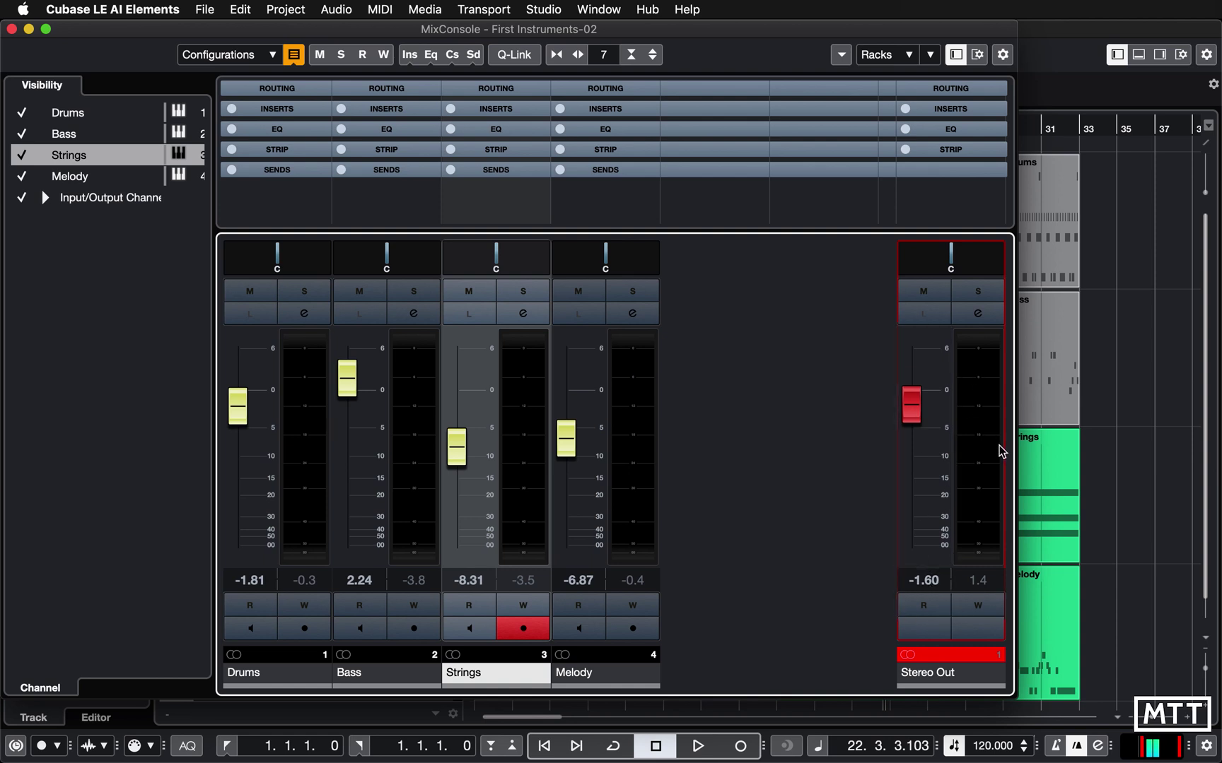
pyautogui.click(977, 581)
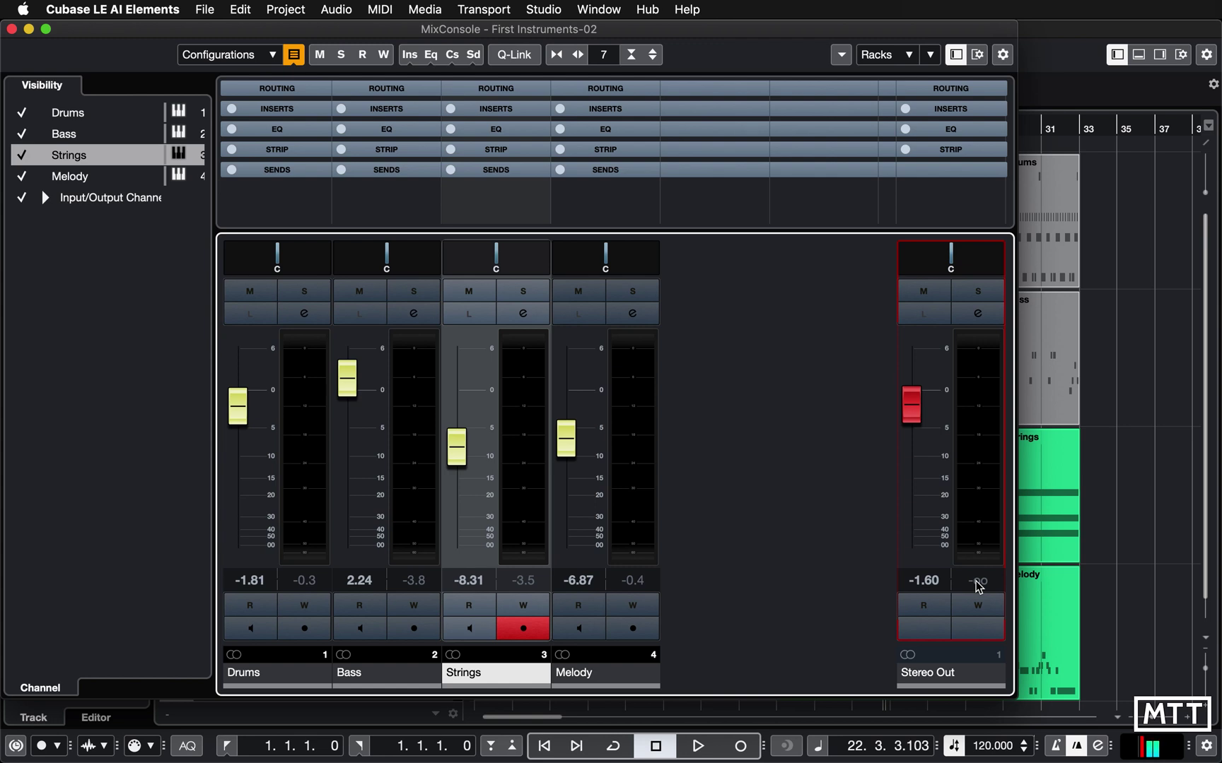
pyautogui.press('space')
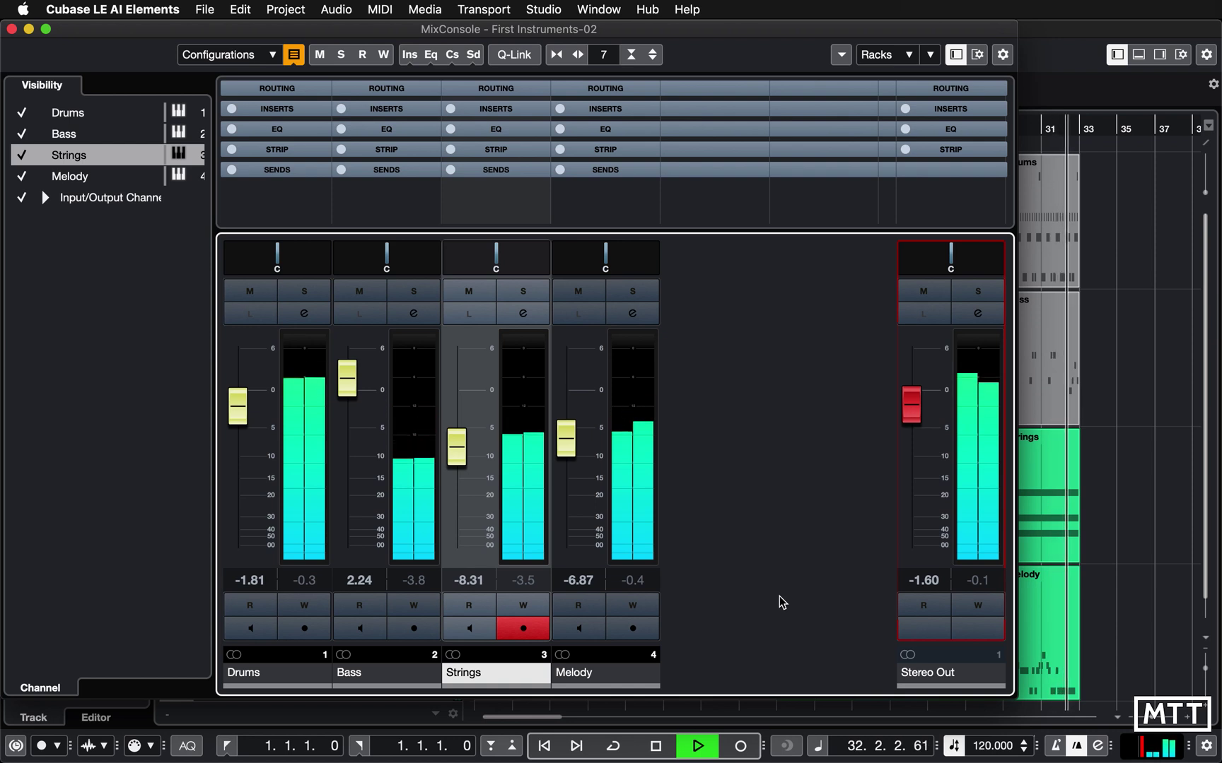
pyautogui.press('space')
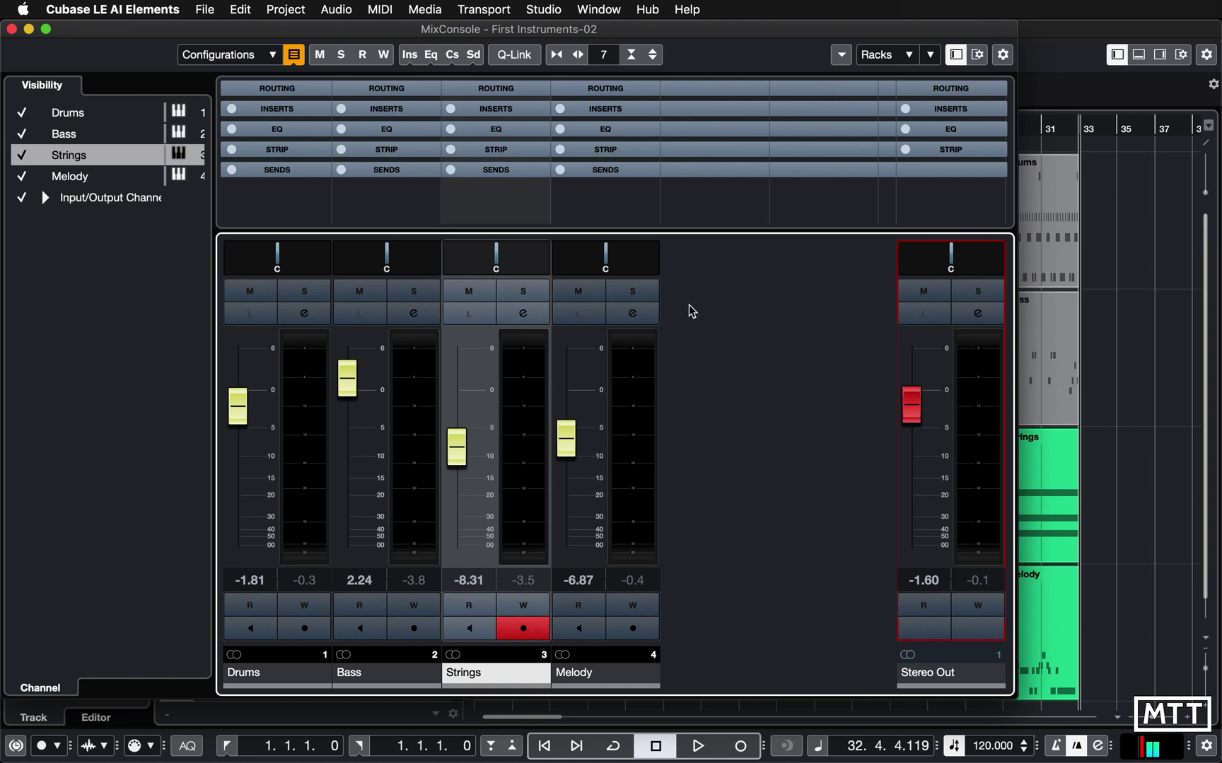
# - Close the mixer, play from the project start, and toggle the Drums mute on and off
pyautogui.press('F3')
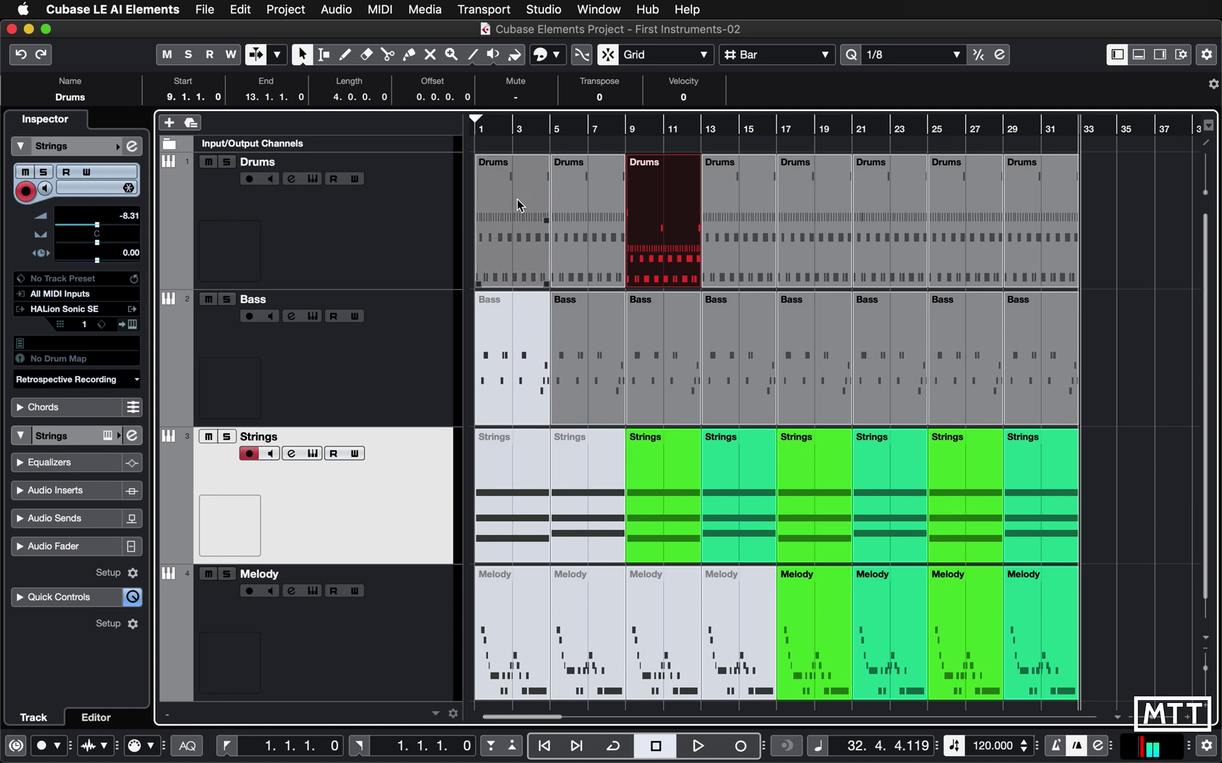
pyautogui.press('Home')
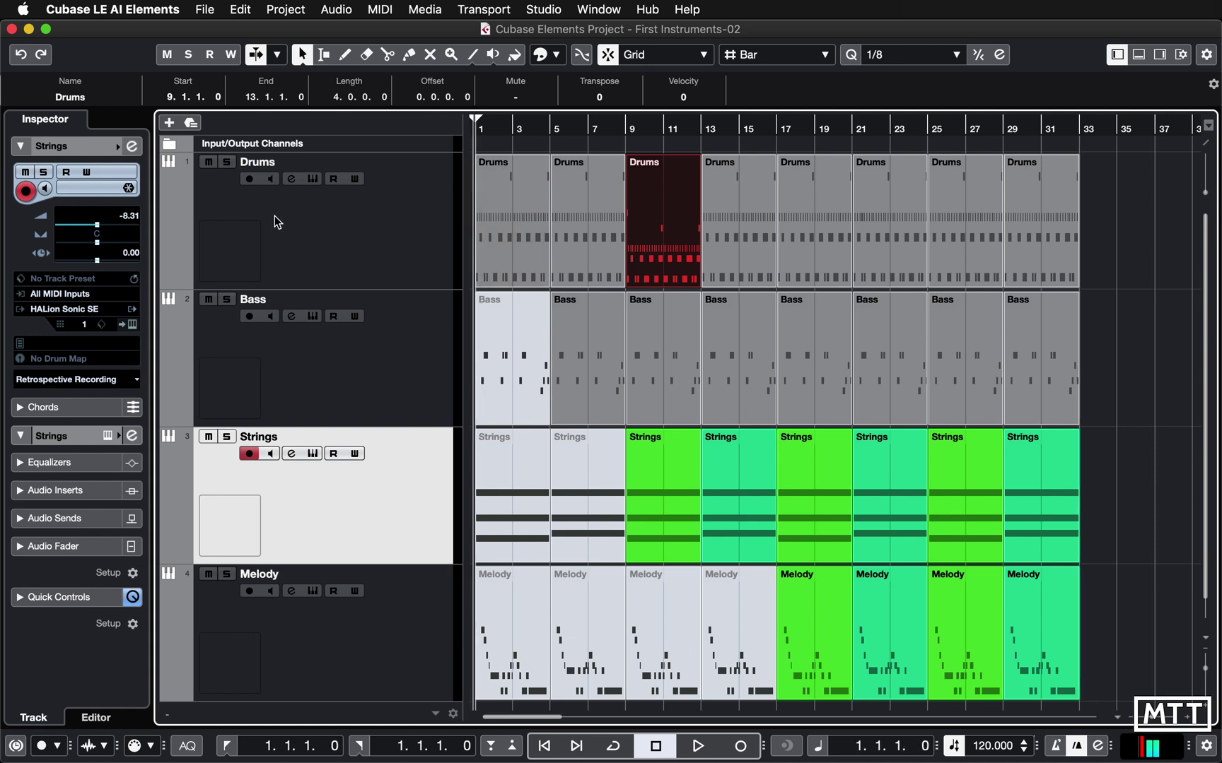
pyautogui.press('space')
pyautogui.click(209, 162)
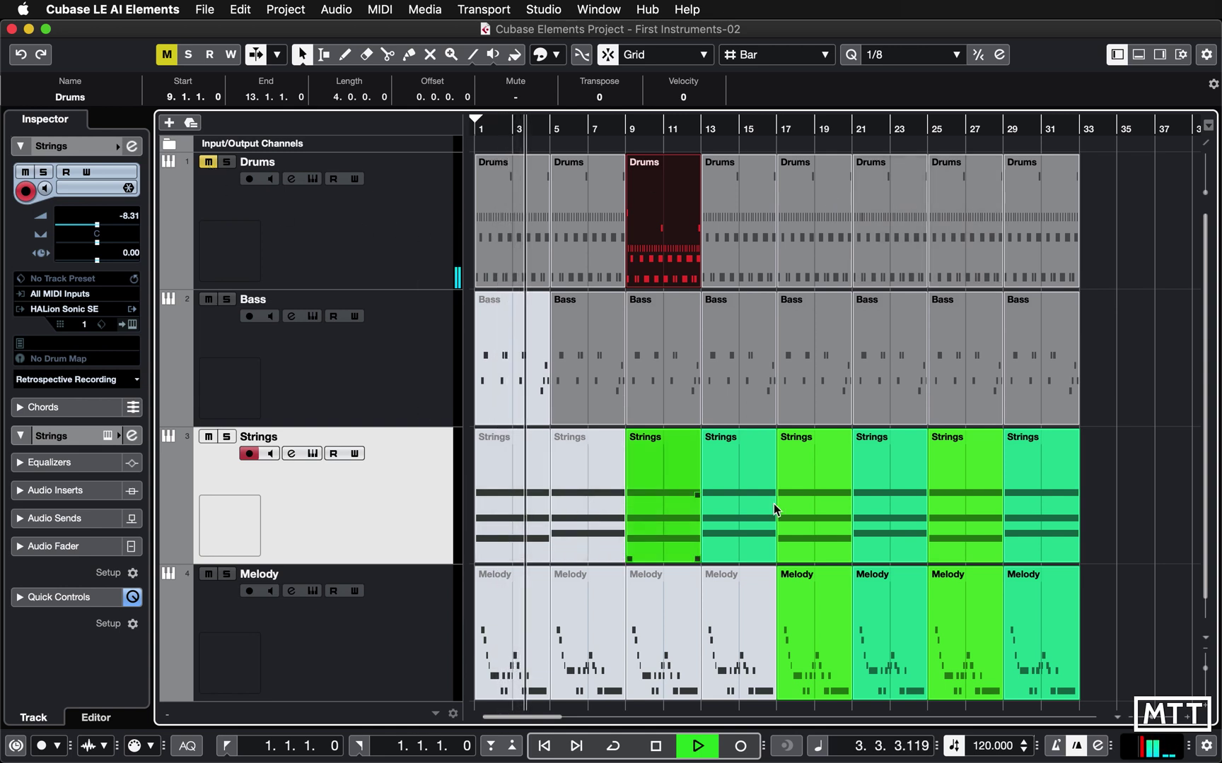
pyautogui.click(208, 162)
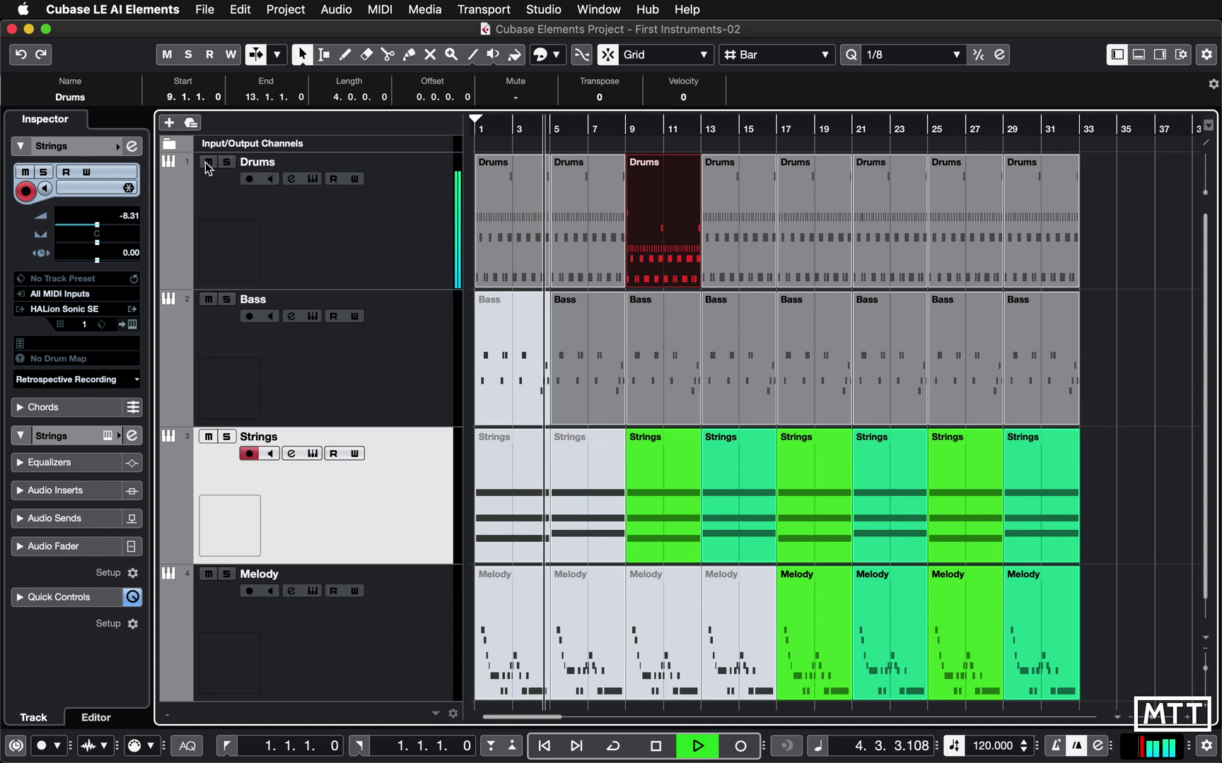
# - Try soloing Bass, then solo Strings and select its parts at bars 9 and 13
pyautogui.click(227, 303)
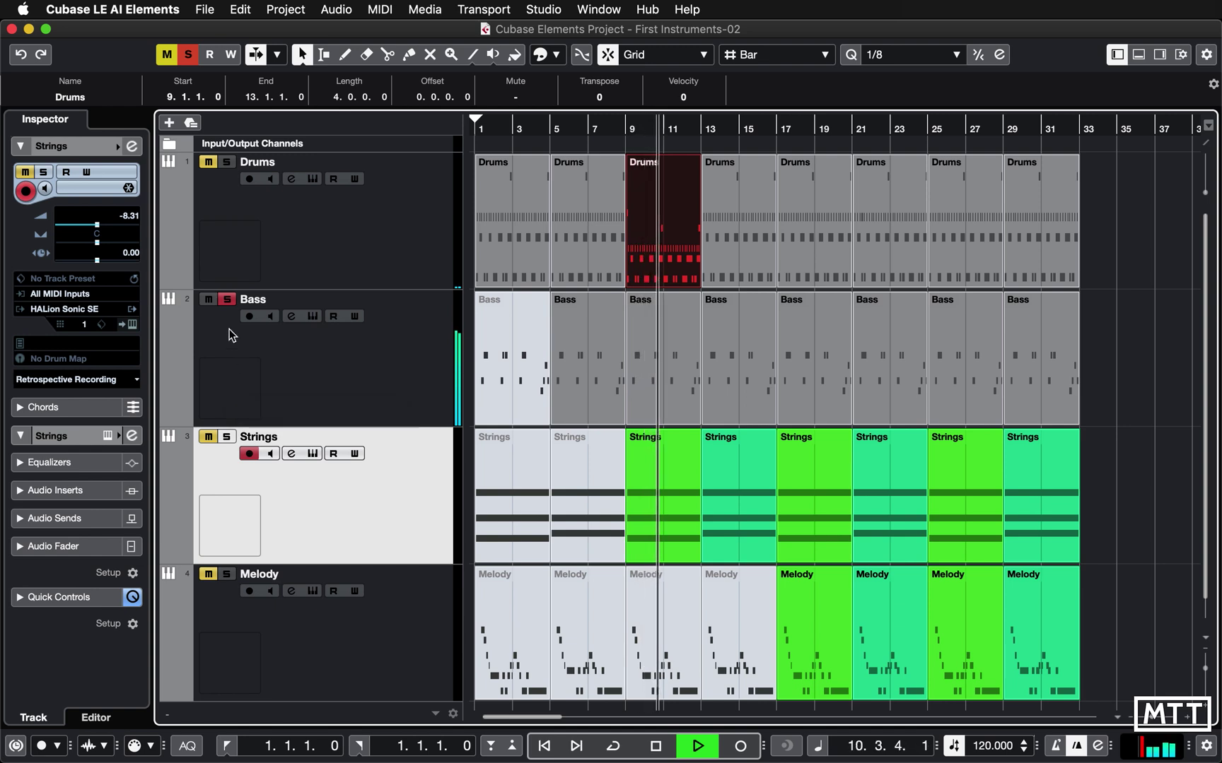
pyautogui.click(226, 299)
pyautogui.click(226, 436)
pyautogui.click(751, 521)
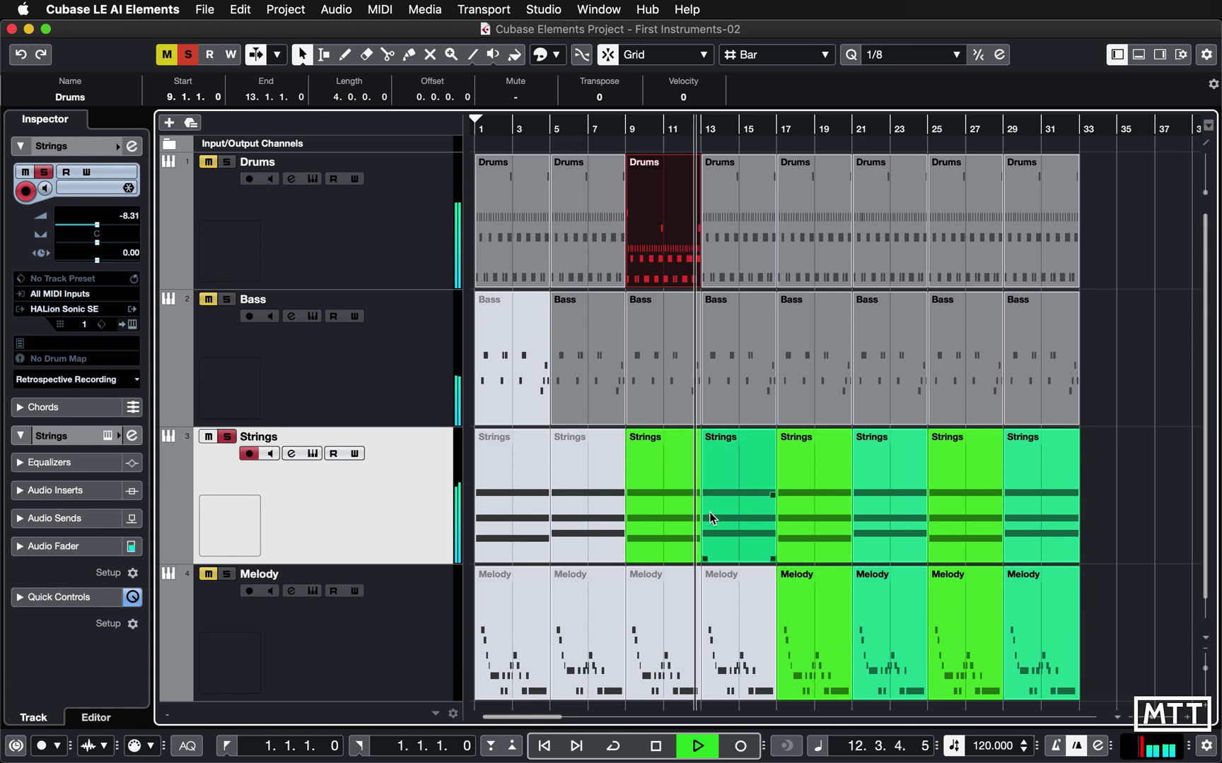
pyautogui.click(682, 515)
pyautogui.keyDown('shift'); pyautogui.click(742, 515); pyautogui.keyUp('shift')
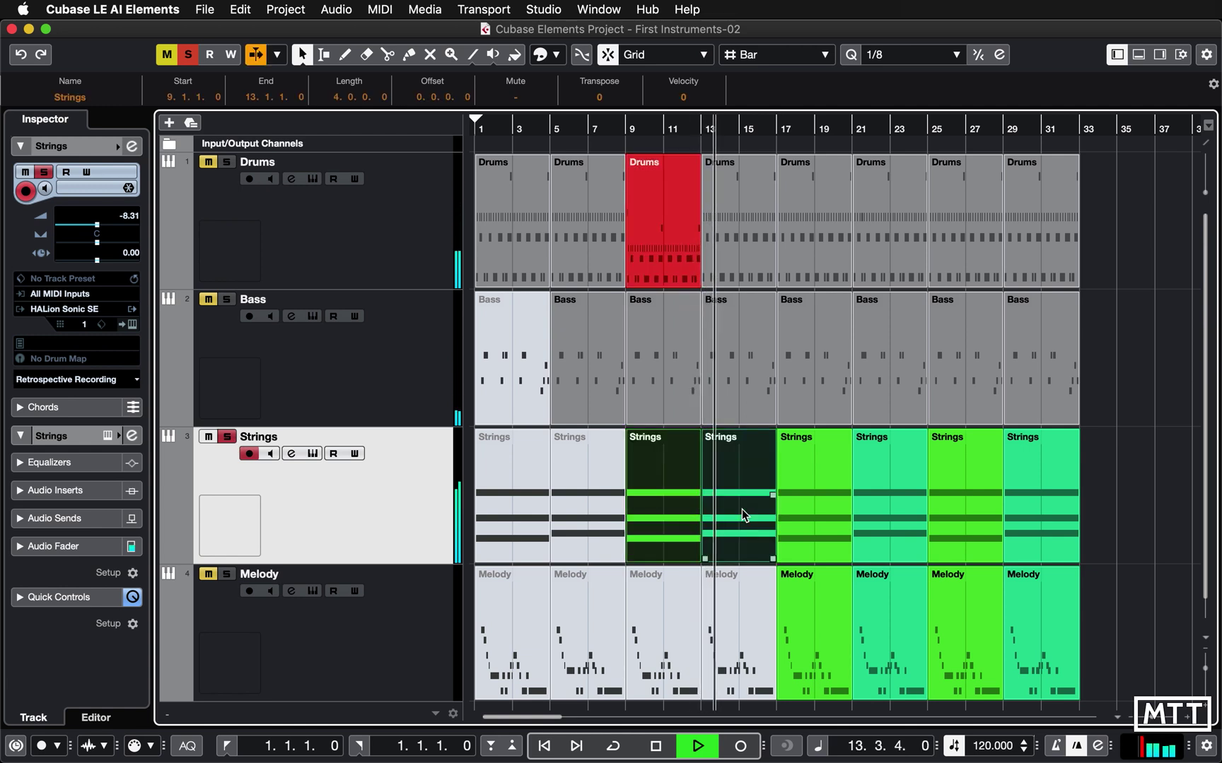
# - Loop bars 9–17 around the Strings parts and open the Strings Channel Settings in MixConsole
pyautogui.press('p')
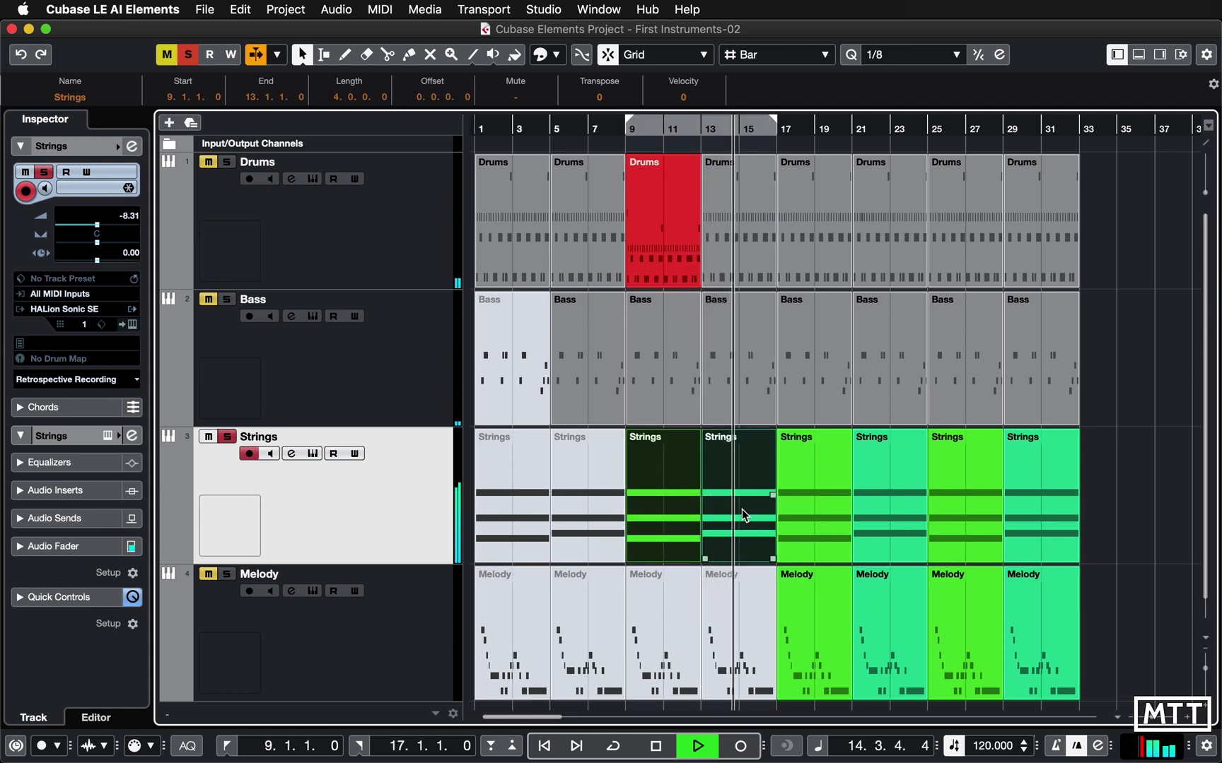
pyautogui.click(614, 750)
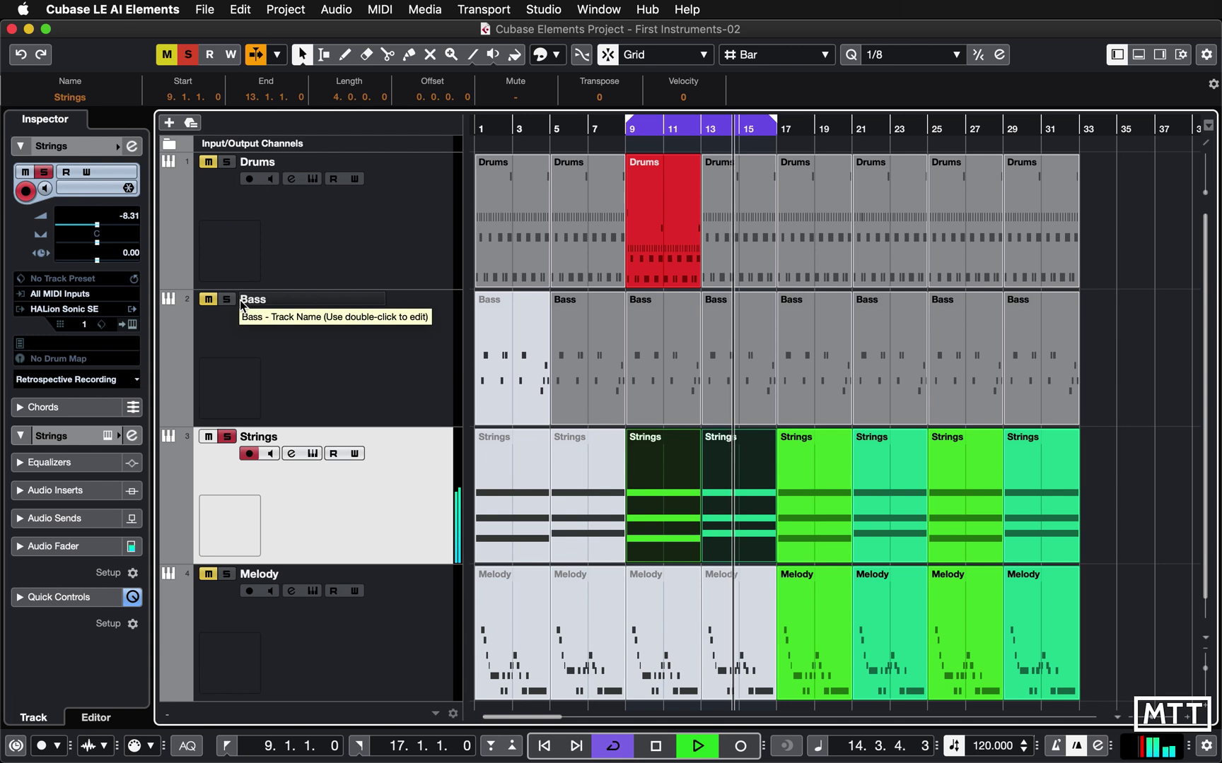
pyautogui.press('F3')
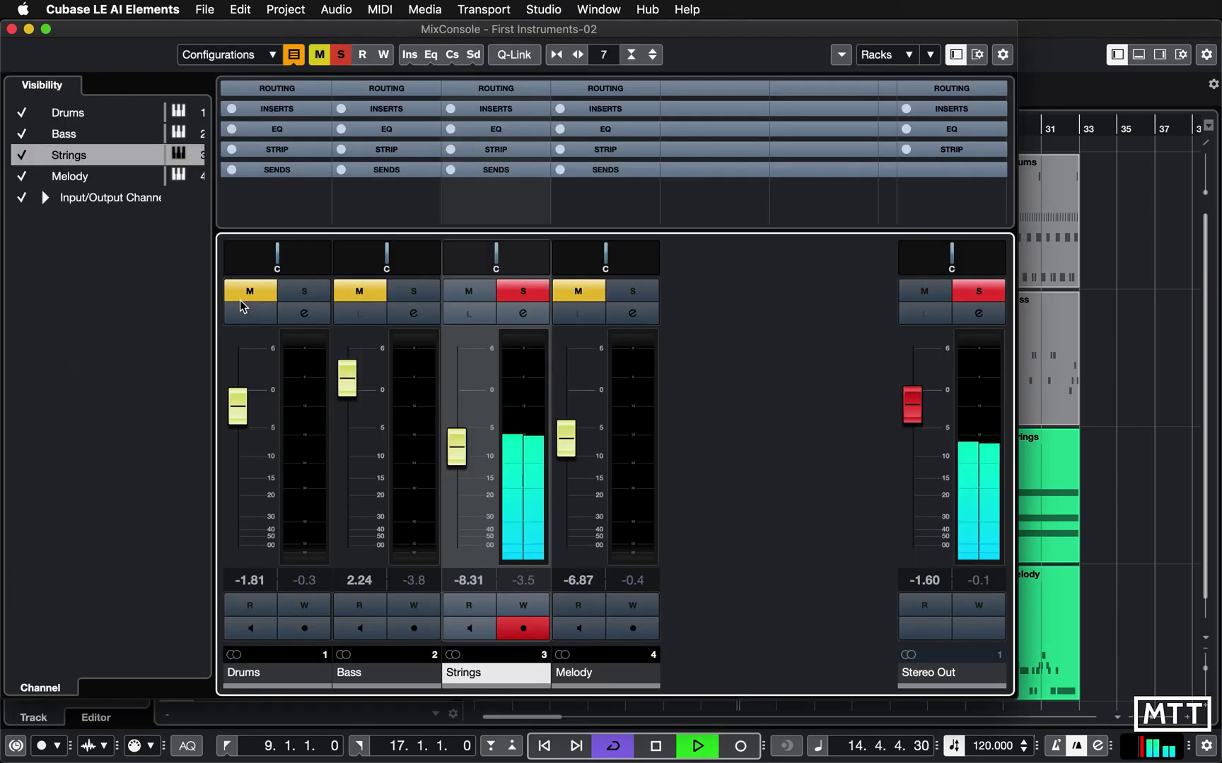
pyautogui.click(532, 318)
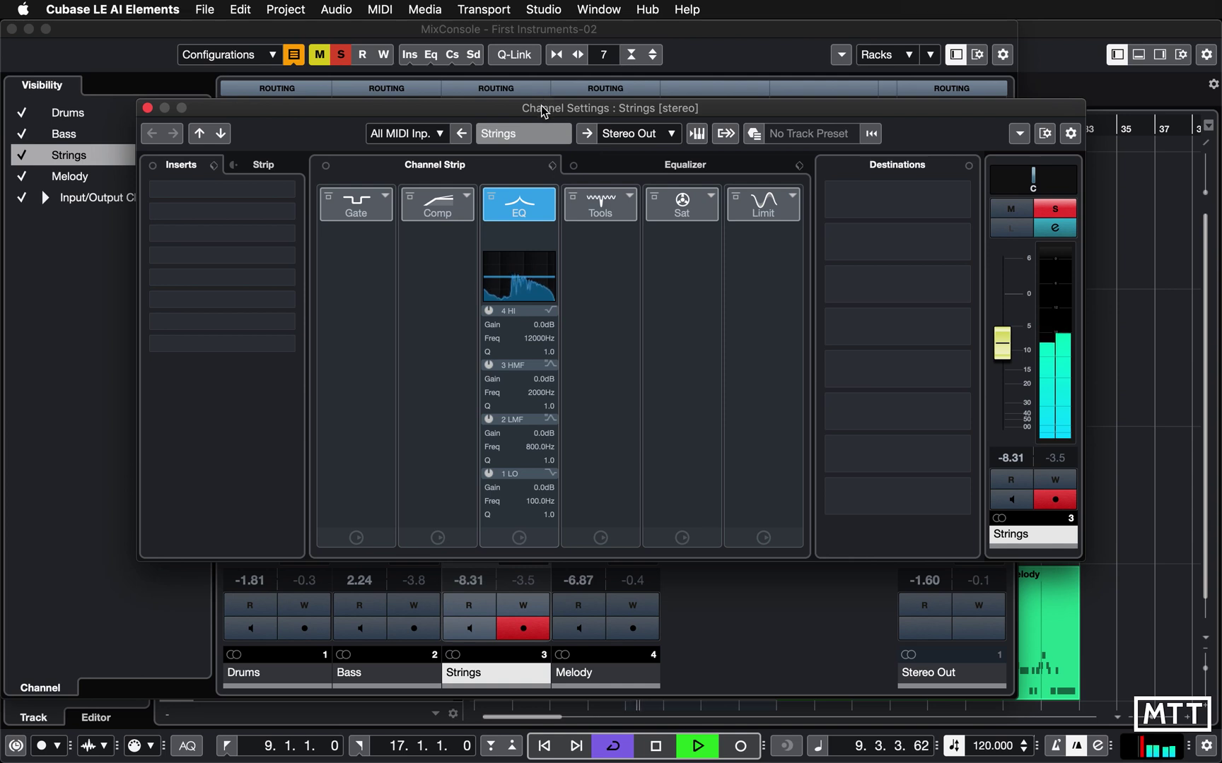
pyautogui.moveTo(544, 111); pyautogui.dragTo(534, 118)
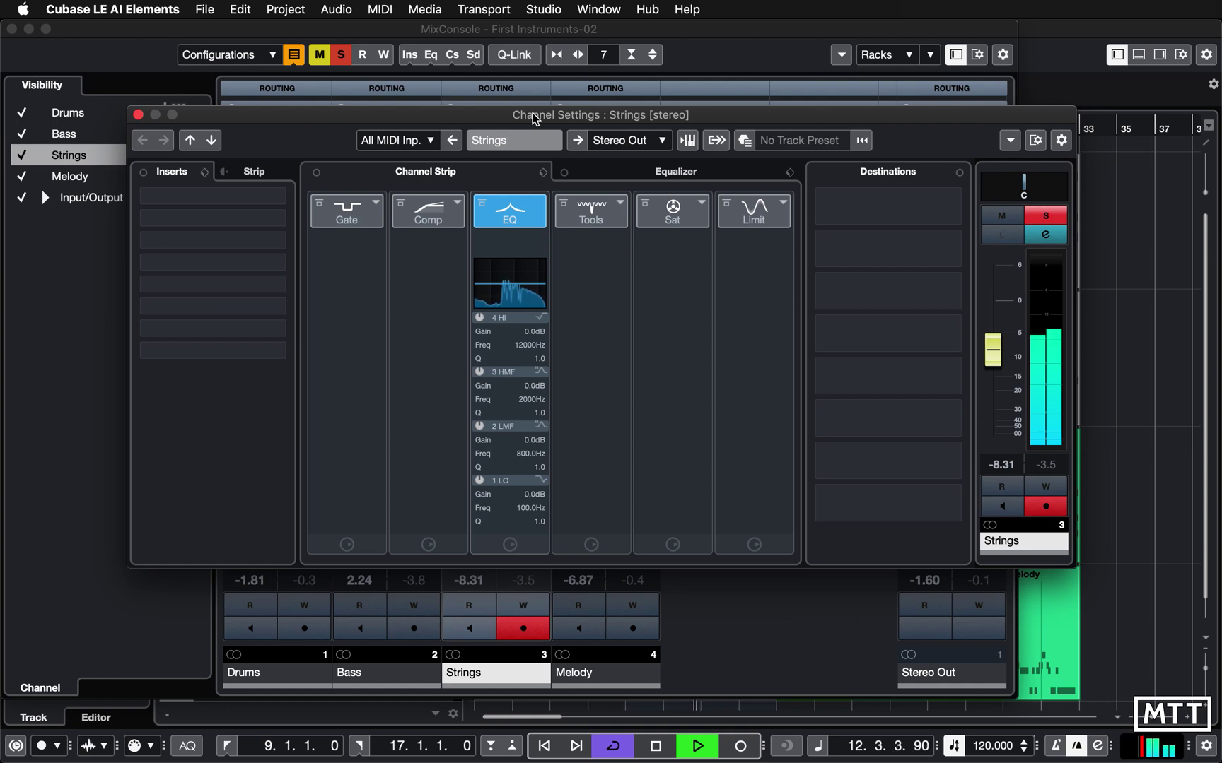
# - Expand the Strings Equalizer section into its full graph with band controls
pyautogui.click(672, 172)
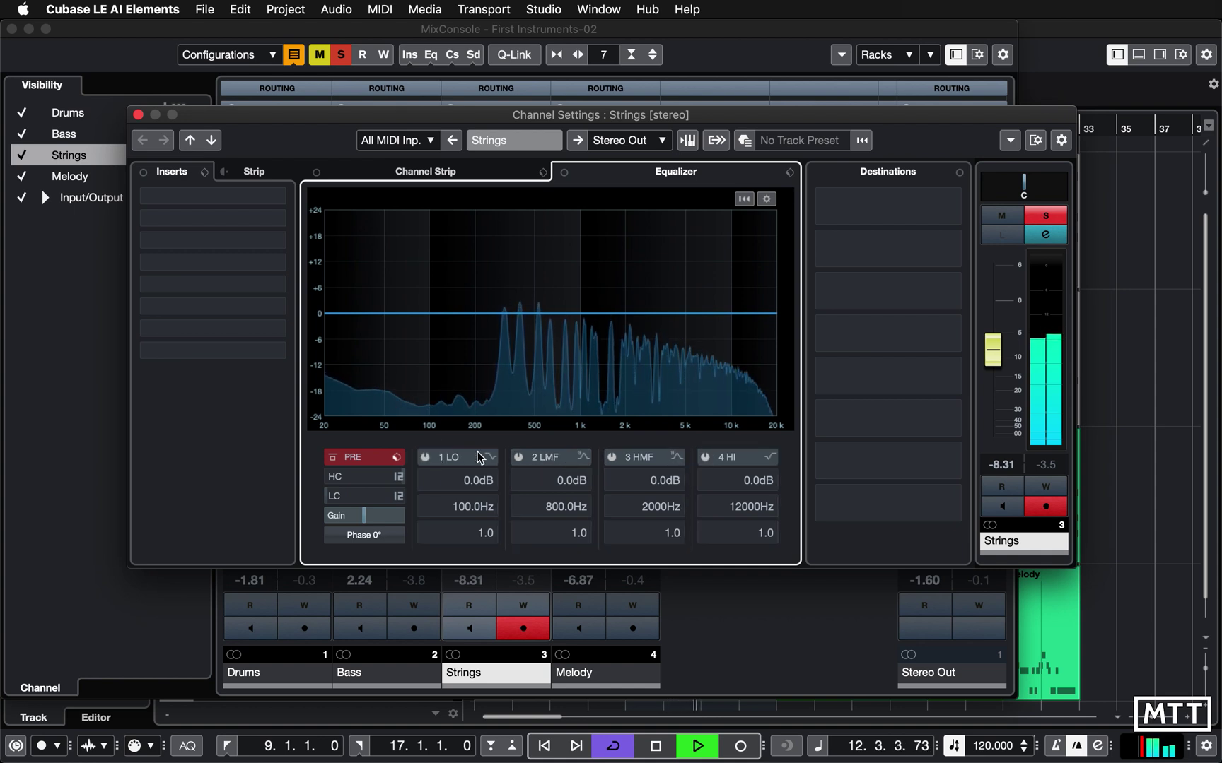
# - Enable the 4 HI band and shape it into a 5.3 dB high-shelf boost at 4062 Hz
pyautogui.click(706, 458)
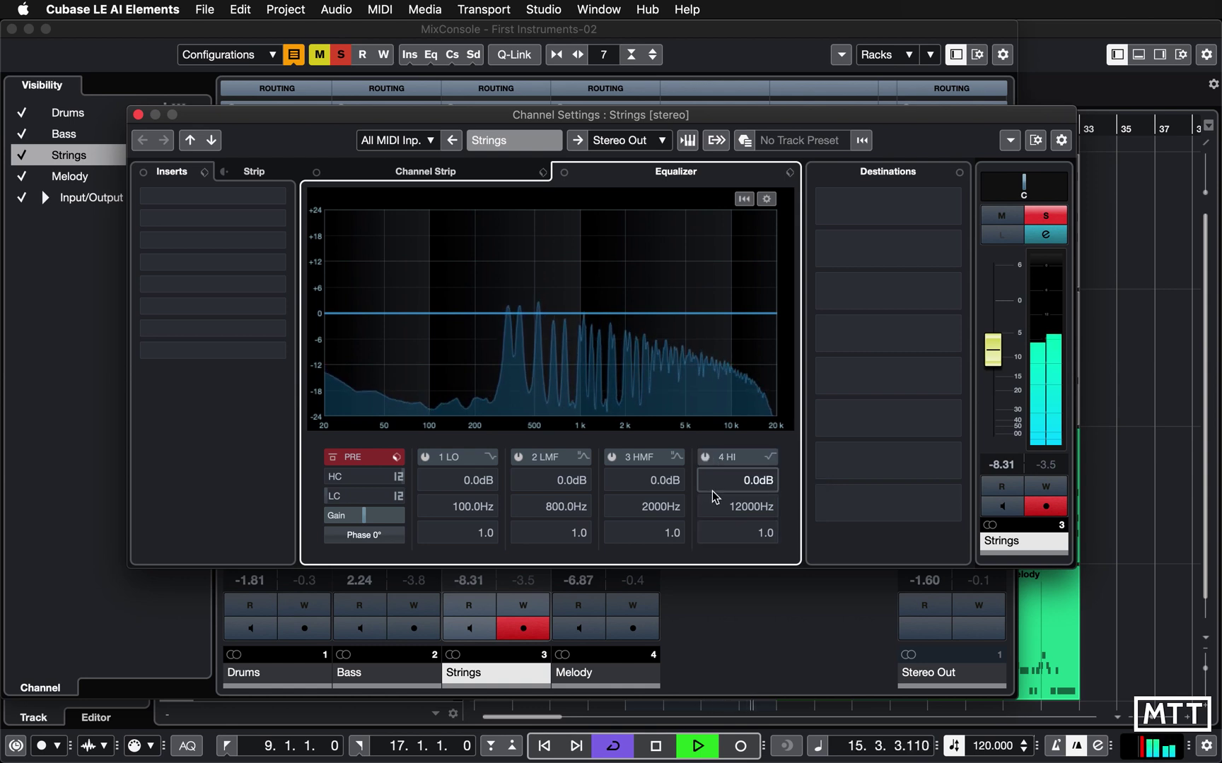
pyautogui.click(706, 458)
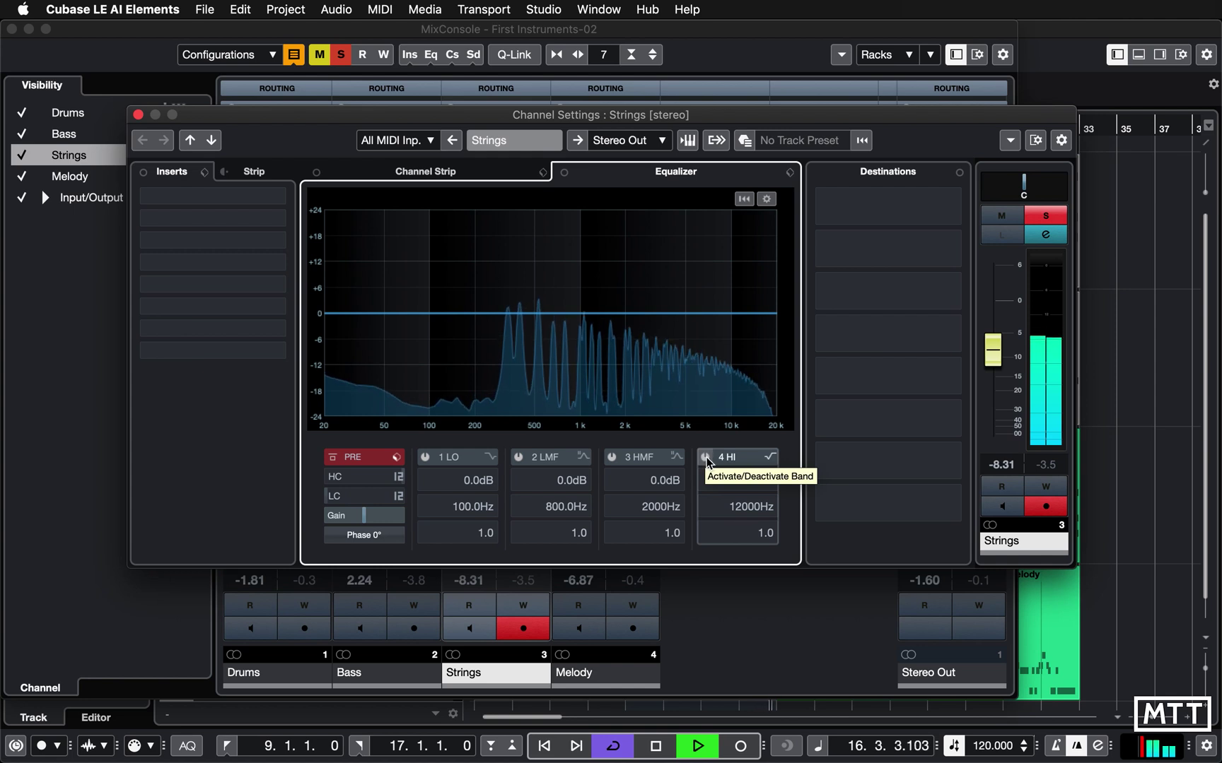
pyautogui.click(706, 458)
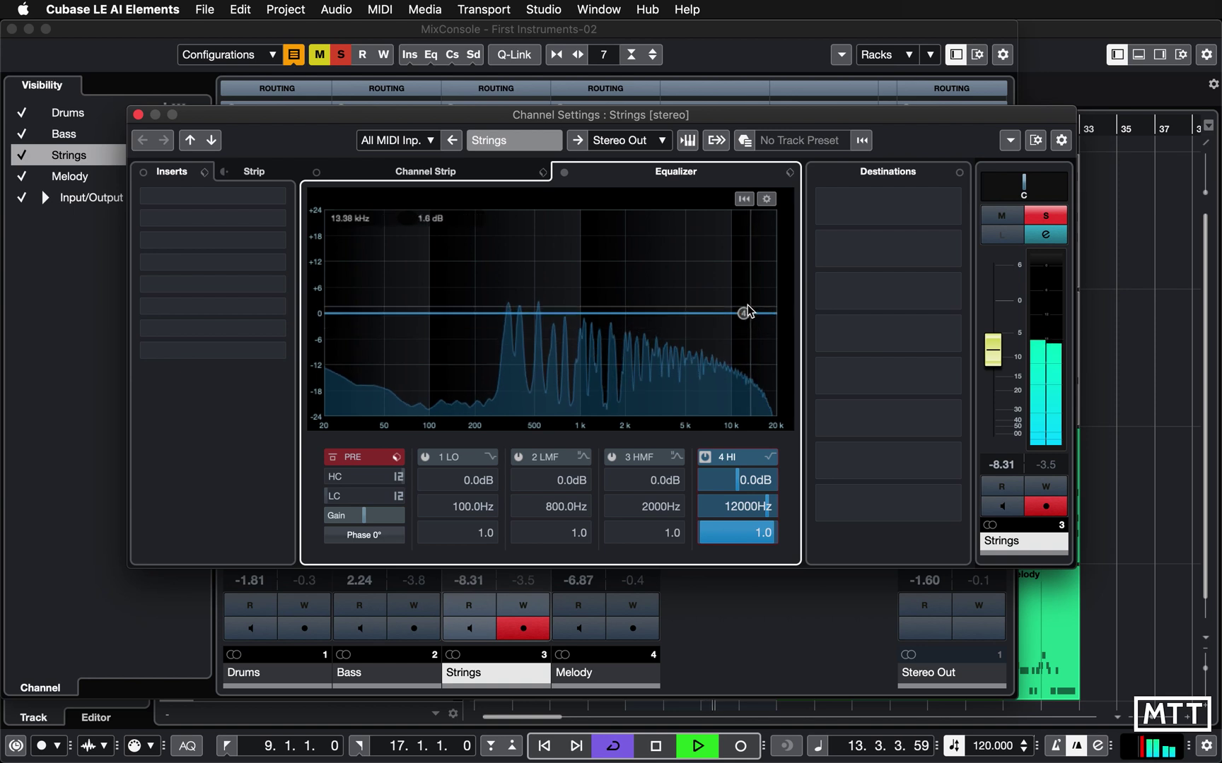
pyautogui.moveTo(744, 313); pyautogui.dragTo(689, 256)
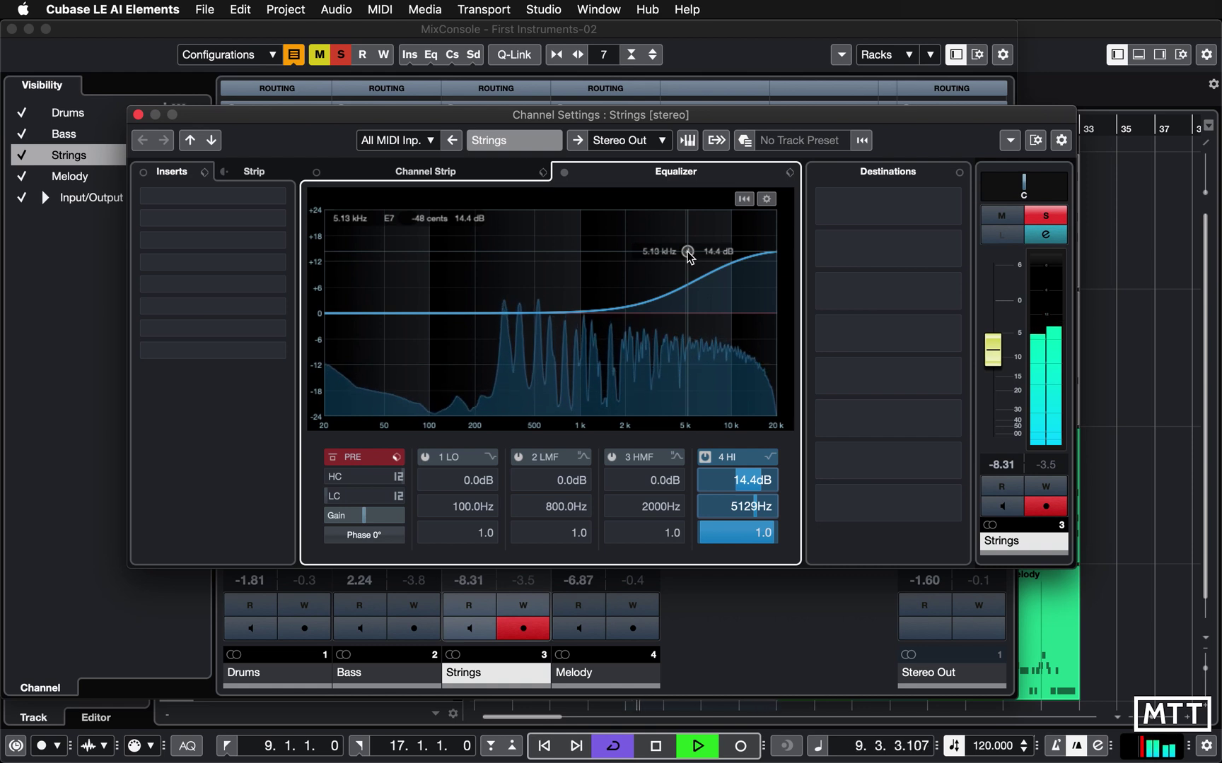
pyautogui.moveTo(689, 256); pyautogui.dragTo(690, 275)
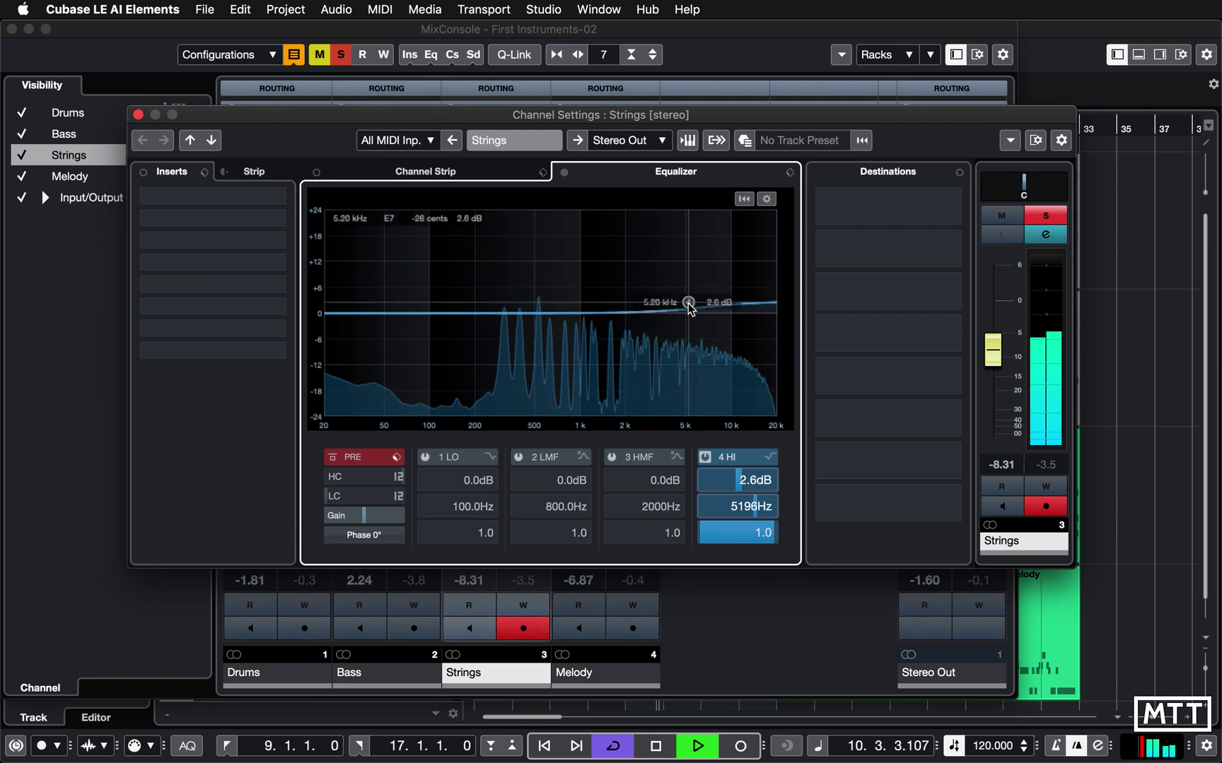
pyautogui.moveTo(690, 308); pyautogui.dragTo(690, 339)
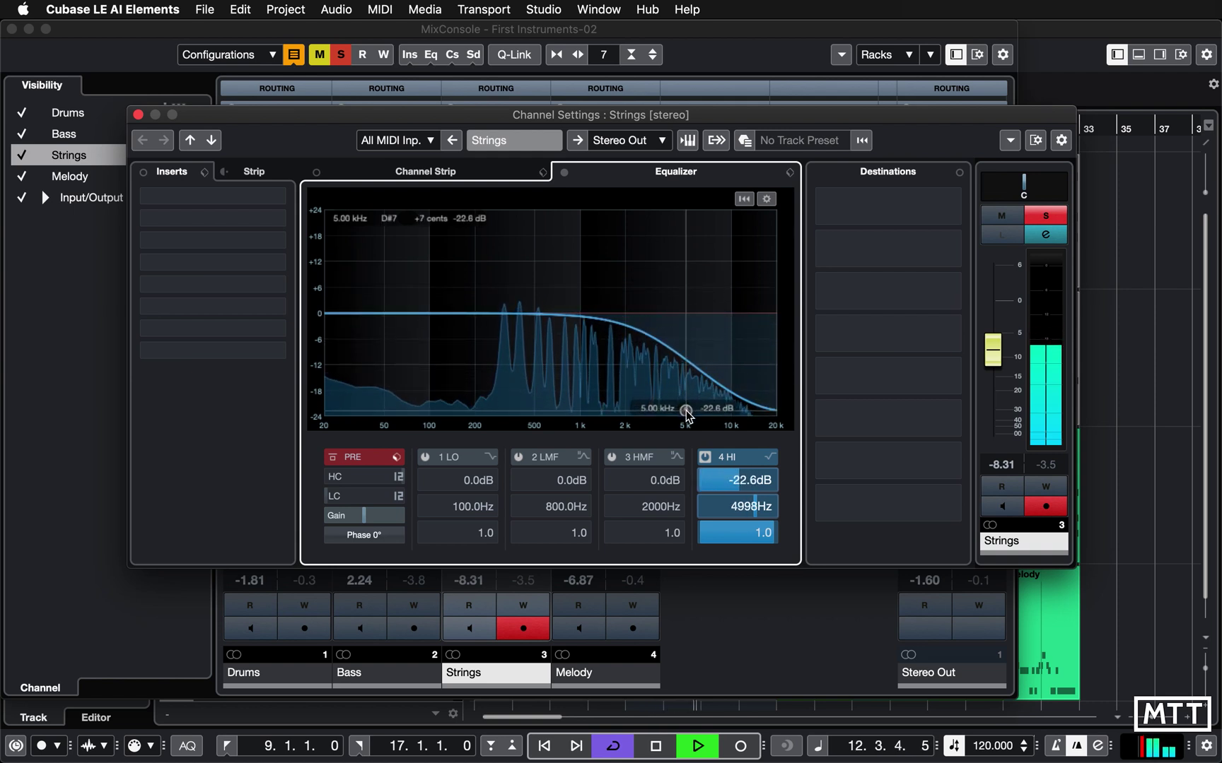
pyautogui.moveTo(686, 384); pyautogui.dragTo(683, 292)
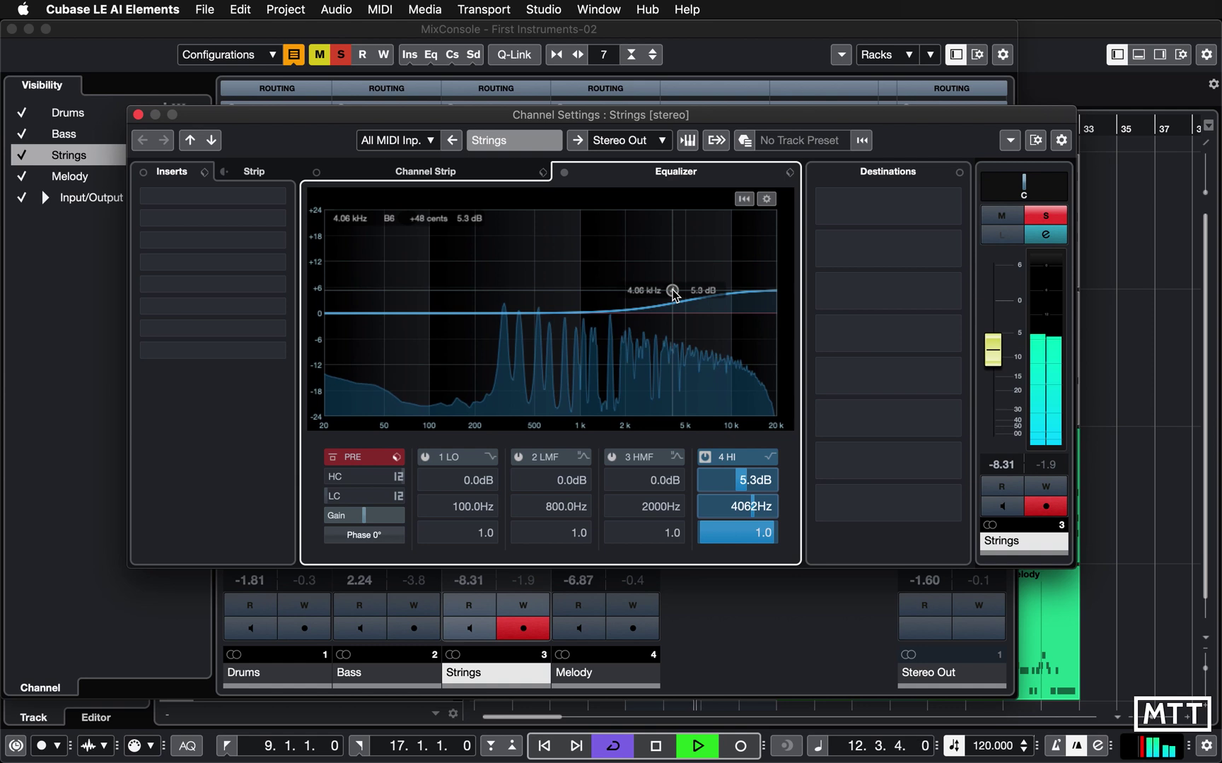
# - Disable the HI band and shape the Strings high-mid band to 7.1 dB at 510.7 Hz
pyautogui.click(705, 458)
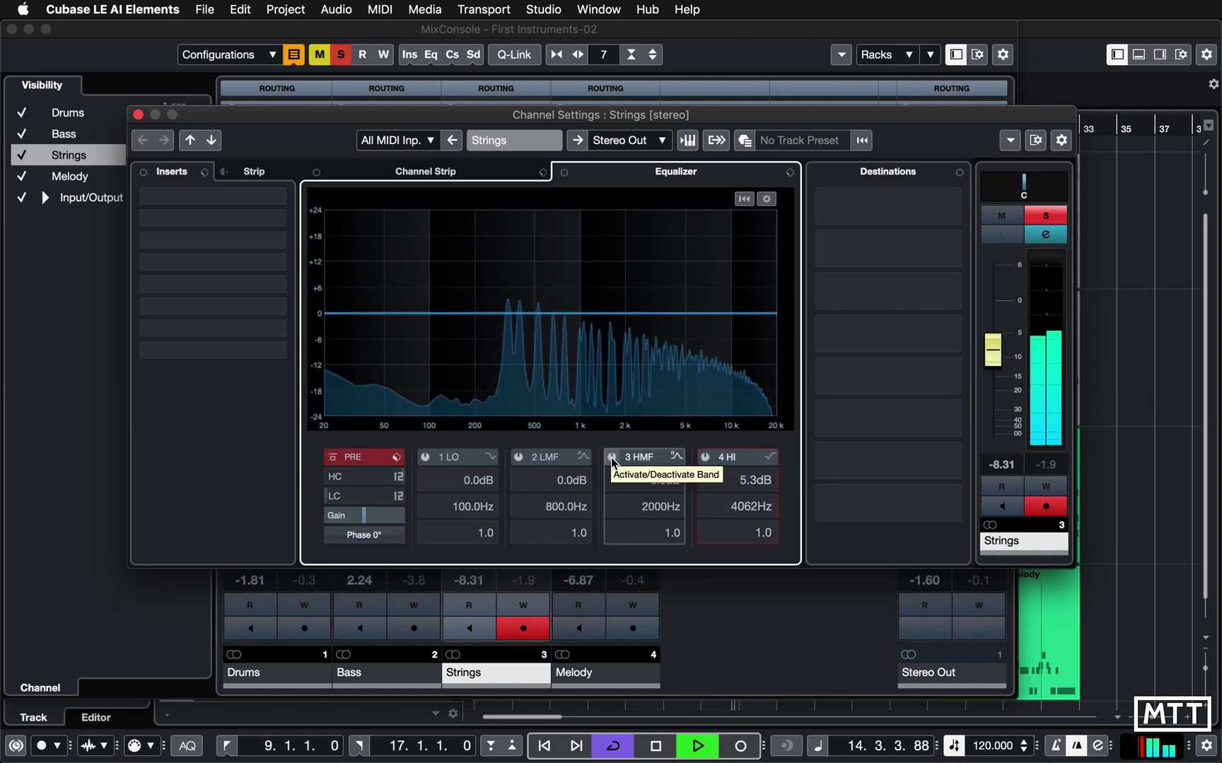
pyautogui.click(610, 458)
pyautogui.moveTo(625, 313); pyautogui.dragTo(646, 365)
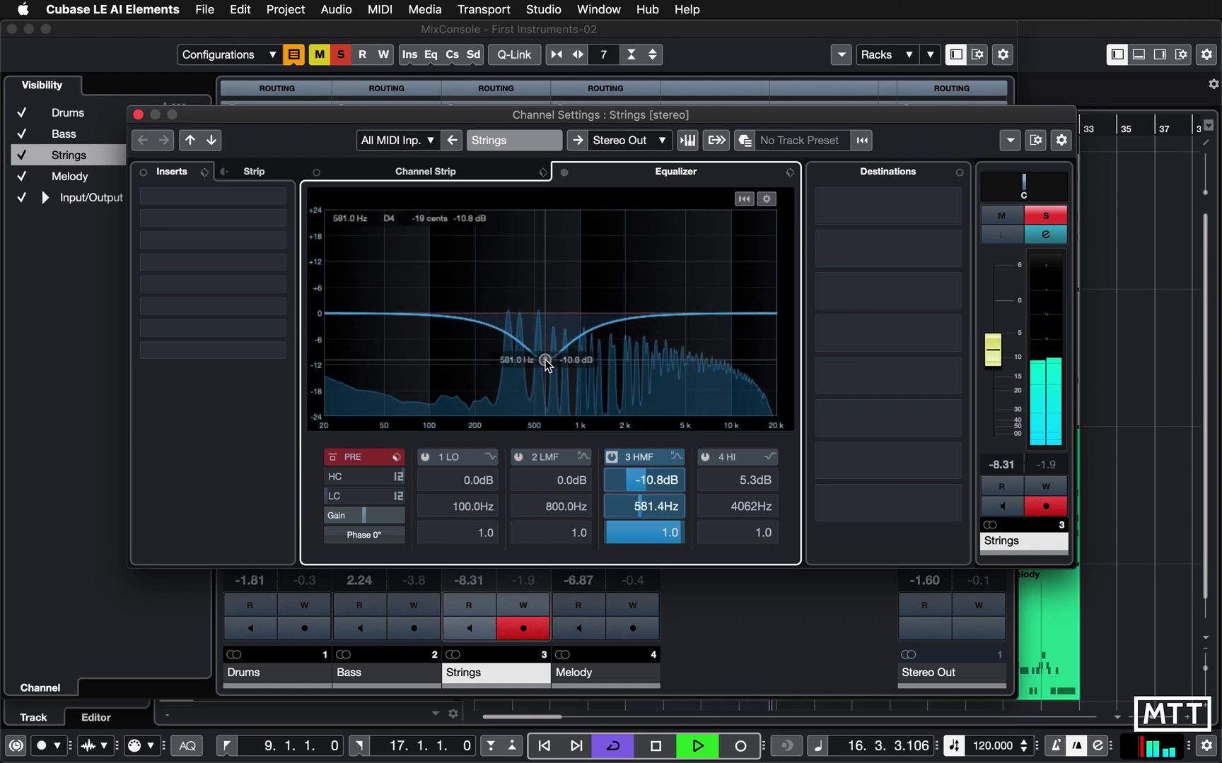
pyautogui.moveTo(545, 363); pyautogui.dragTo(573, 360)
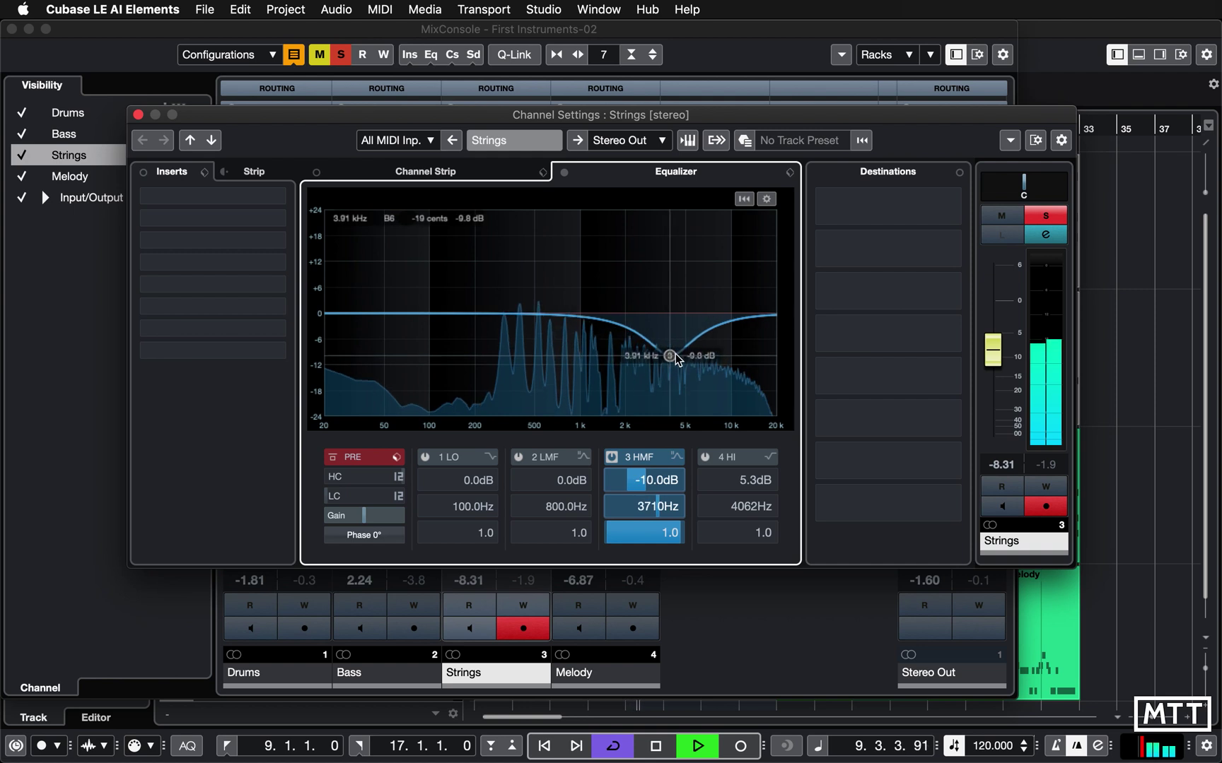
pyautogui.moveTo(646, 351); pyautogui.dragTo(537, 283)
# - Turn off the high-mid band and set the Strings low shelf to 1.6 dB at 715.3 Hz
pyautogui.click(612, 458)
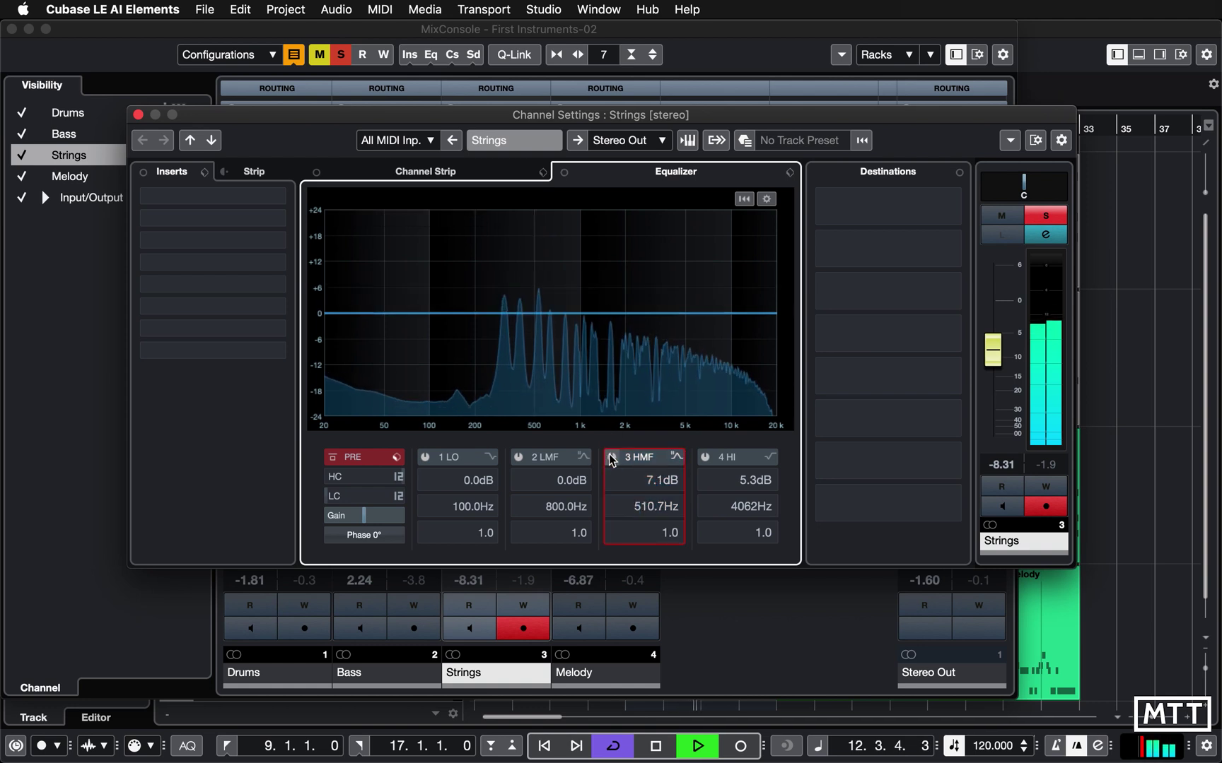
pyautogui.click(426, 458)
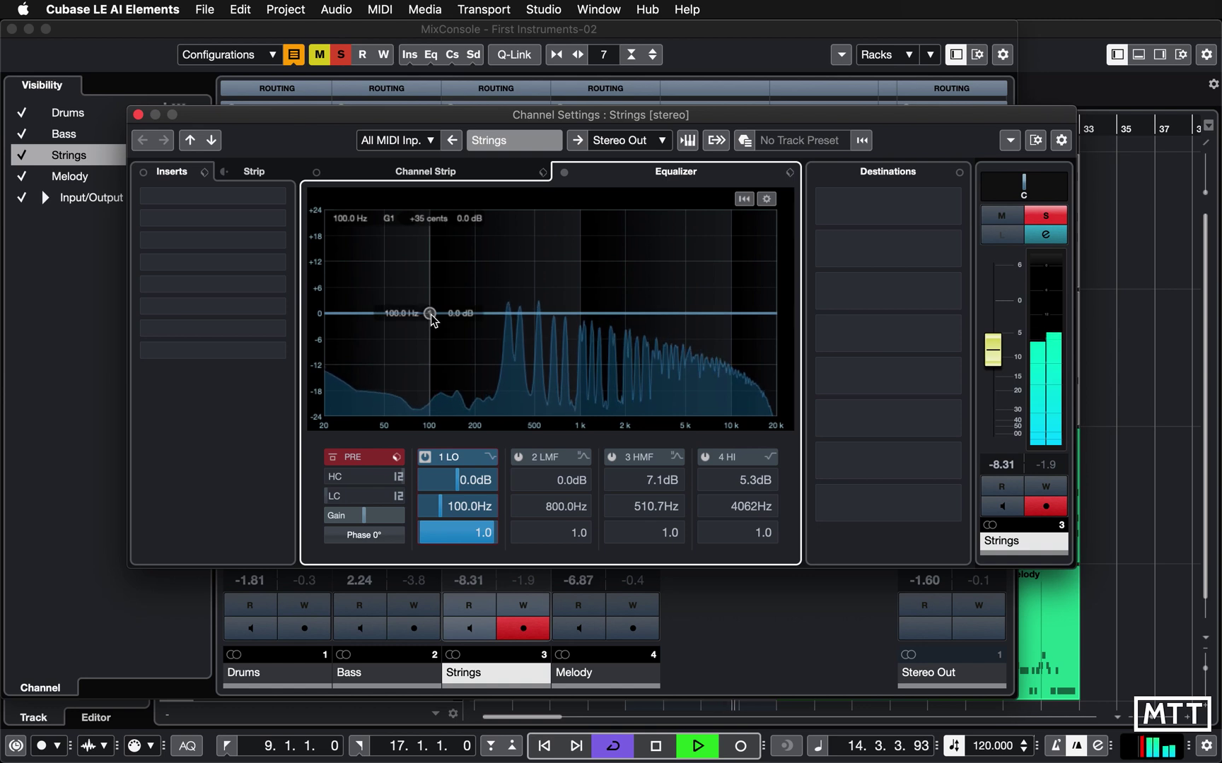
pyautogui.moveTo(431, 316); pyautogui.dragTo(581, 244)
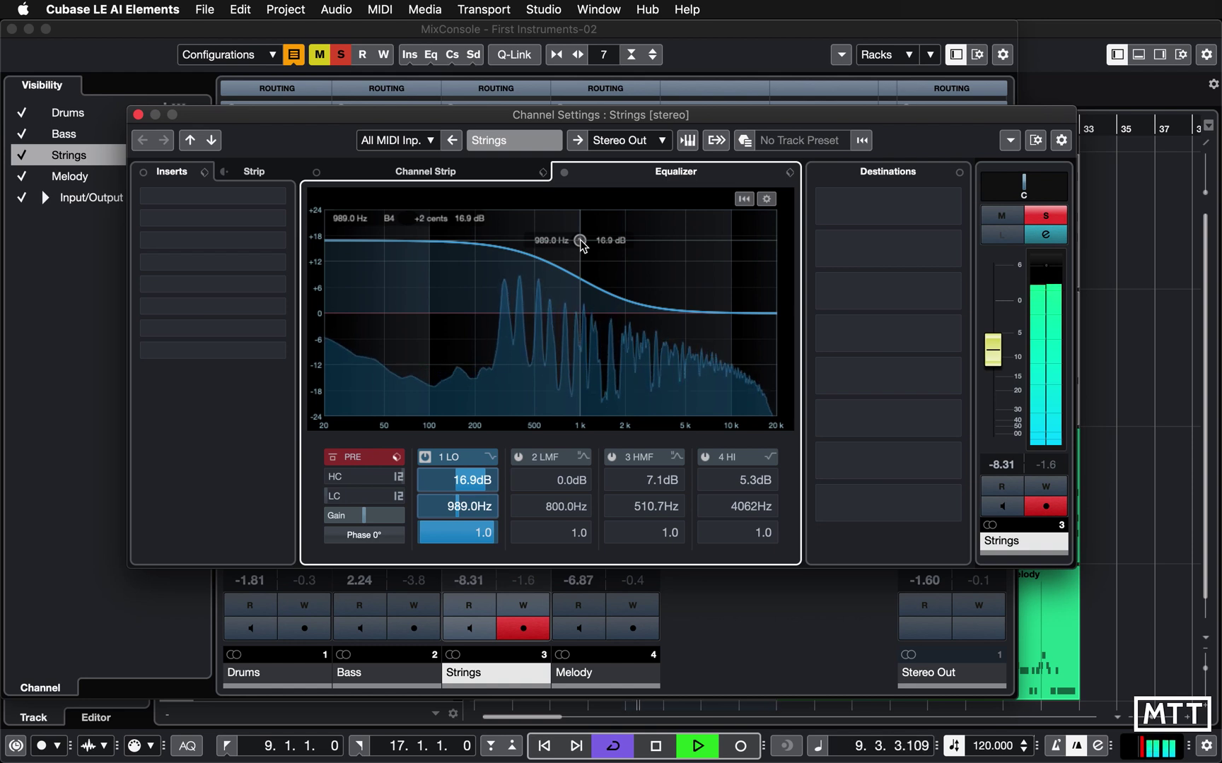
pyautogui.moveTo(581, 243); pyautogui.dragTo(570, 382)
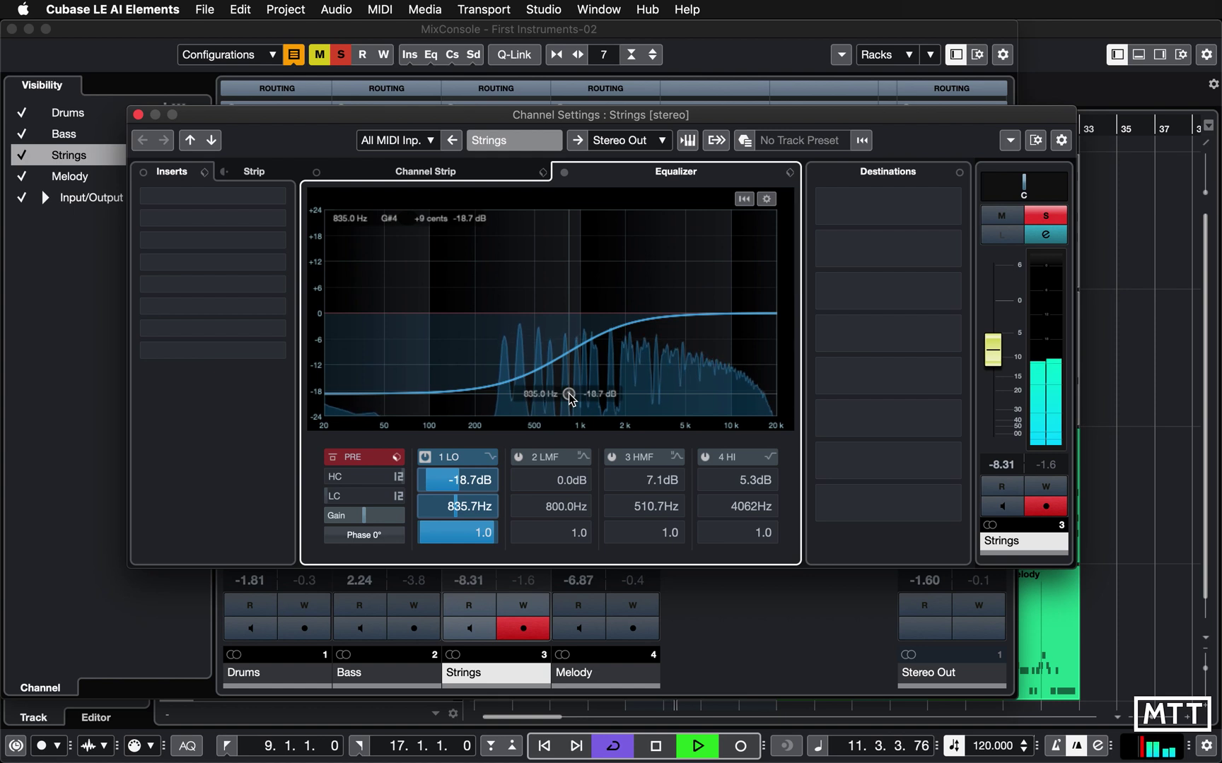
pyautogui.moveTo(569, 394); pyautogui.dragTo(571, 380)
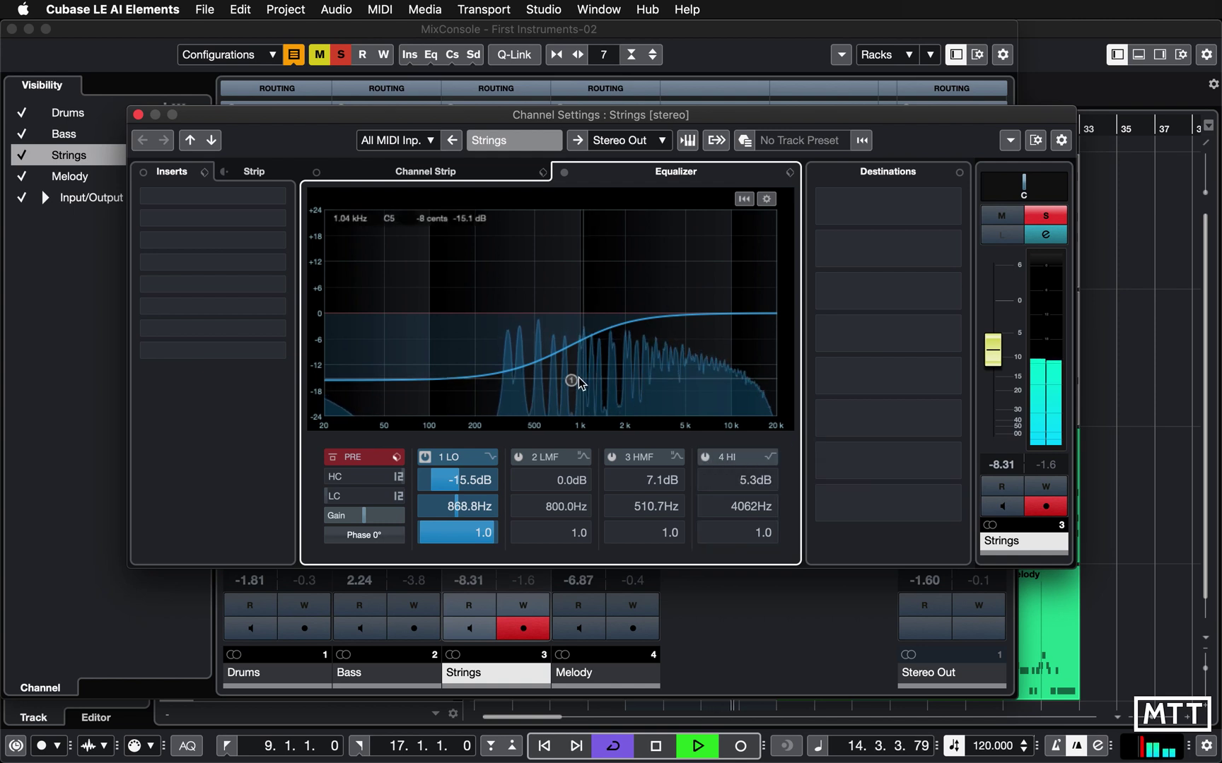
pyautogui.moveTo(571, 380); pyautogui.dragTo(569, 272)
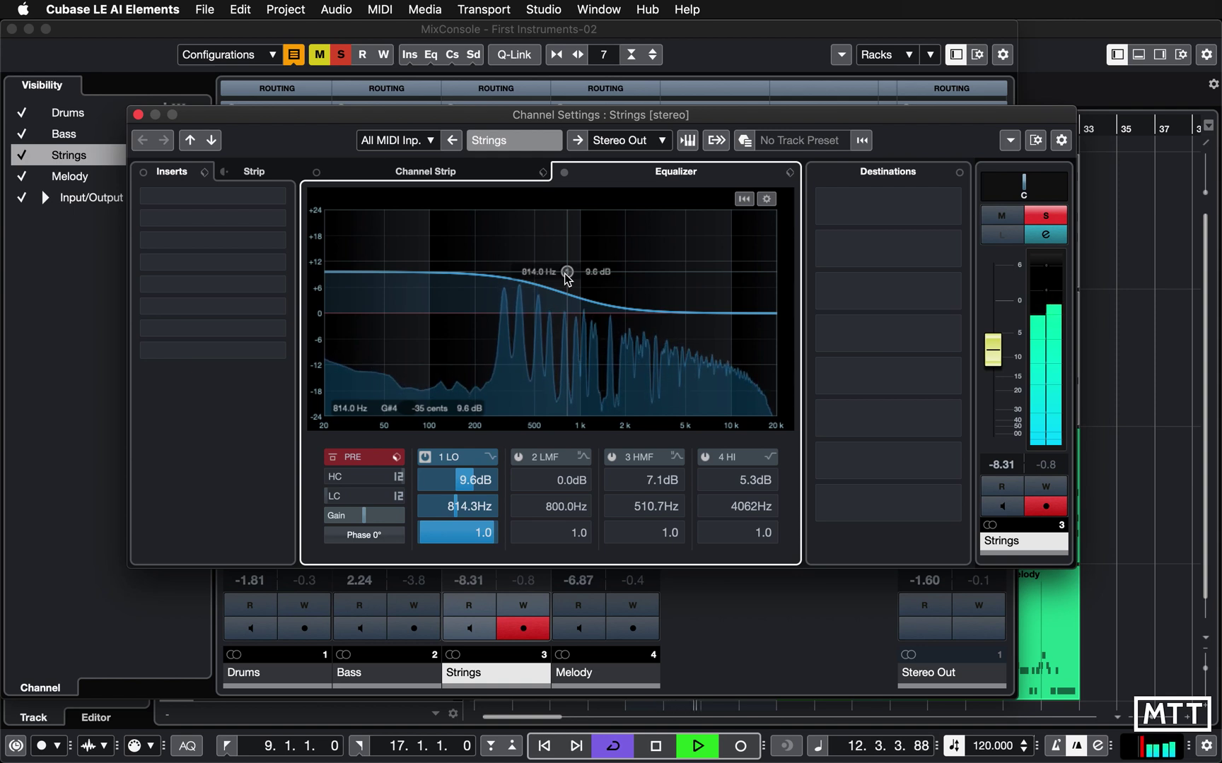
pyautogui.moveTo(566, 273); pyautogui.dragTo(513, 333)
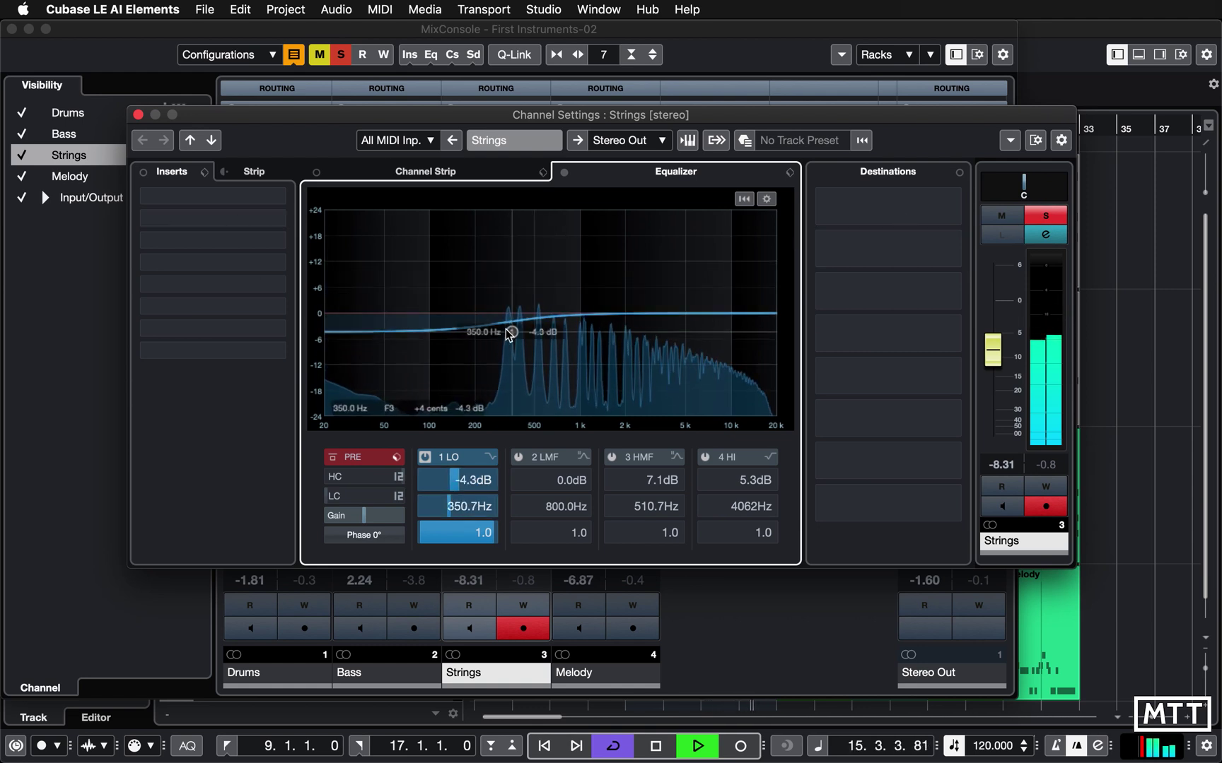
pyautogui.moveTo(511, 332); pyautogui.dragTo(574, 252)
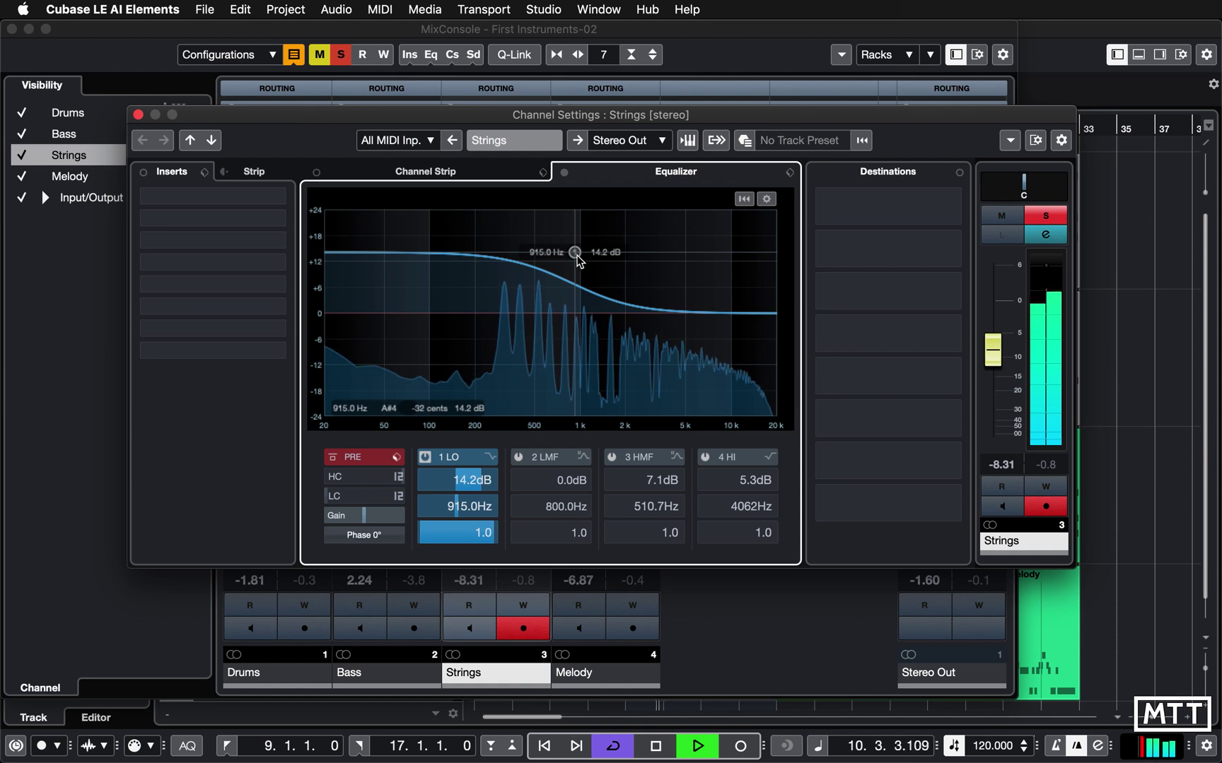
pyautogui.moveTo(577, 256); pyautogui.dragTo(559, 306)
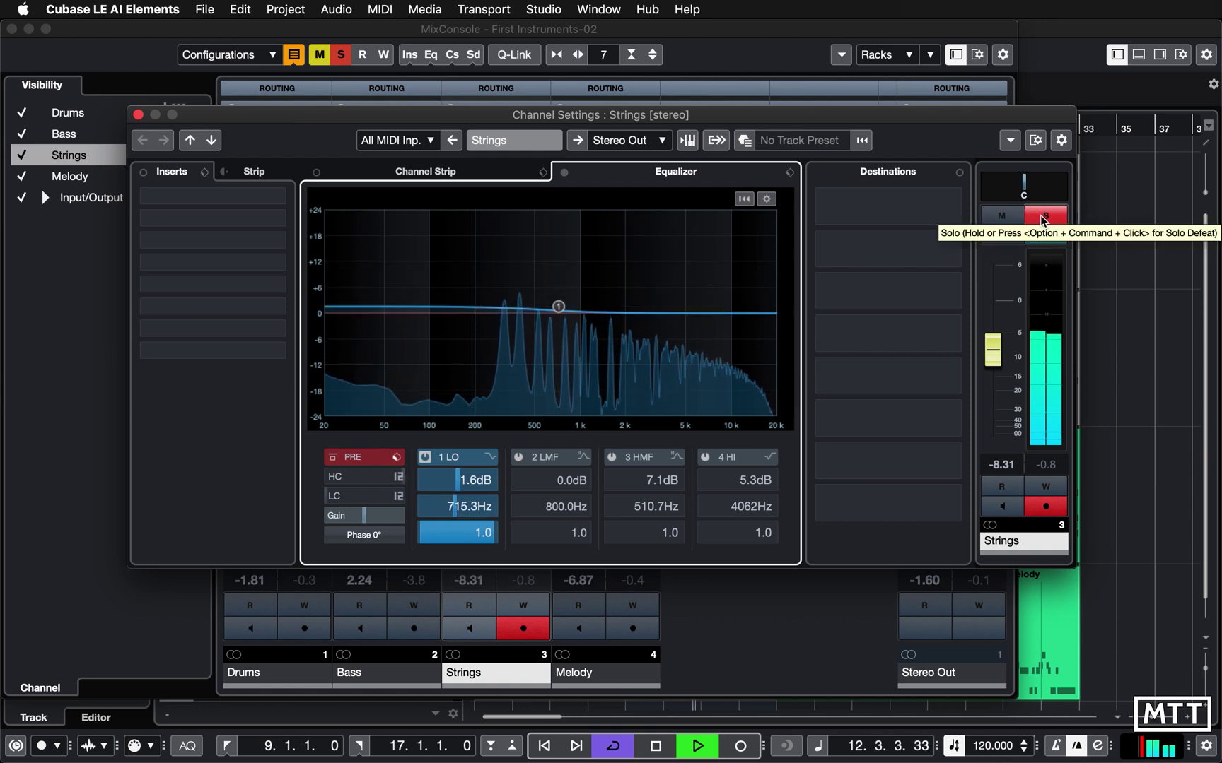
# - Stop playback, unsolo Strings, and close Channel Settings and the MixConsole
pyautogui.press('space')
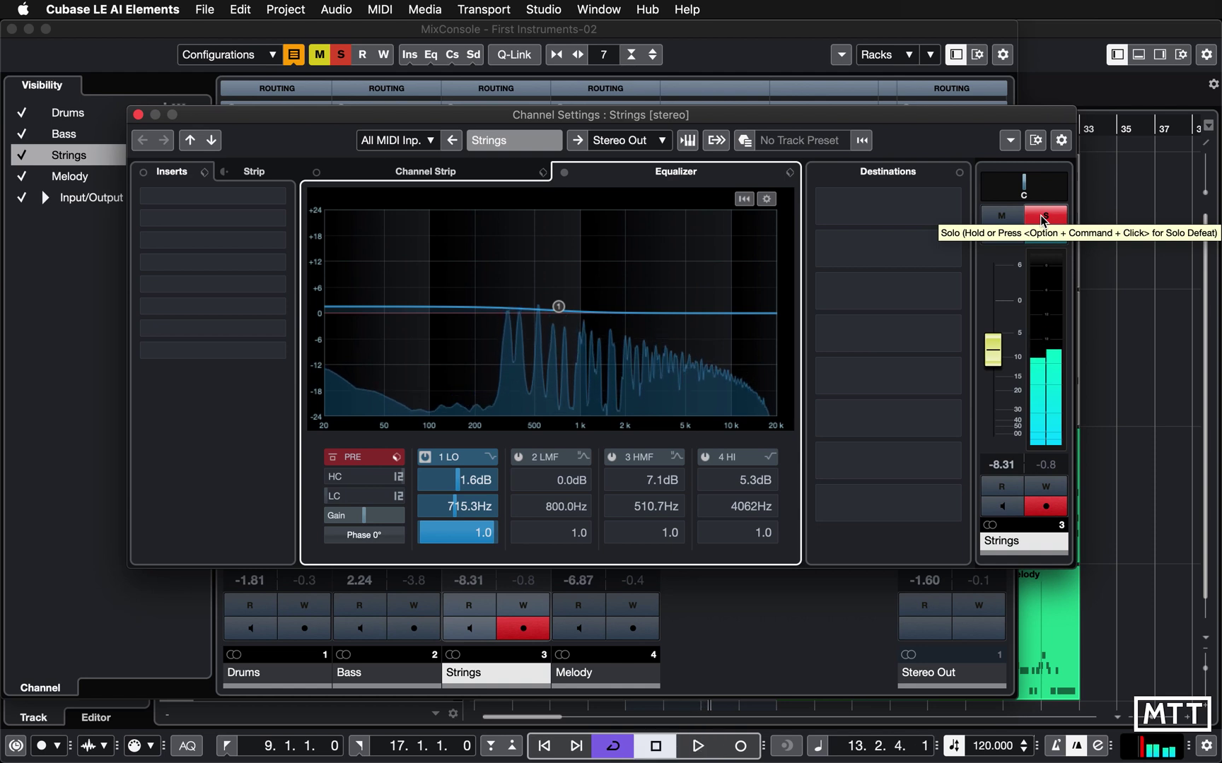
pyautogui.click(1042, 219)
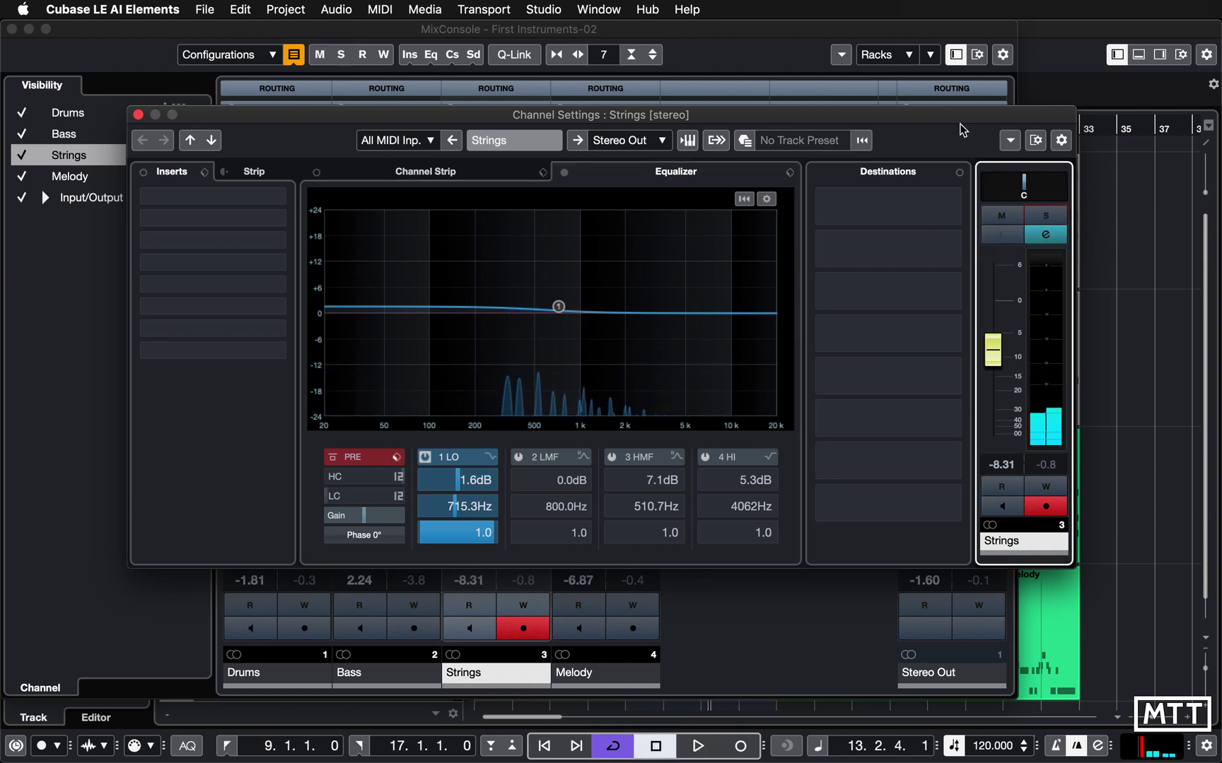
pyautogui.click(138, 115)
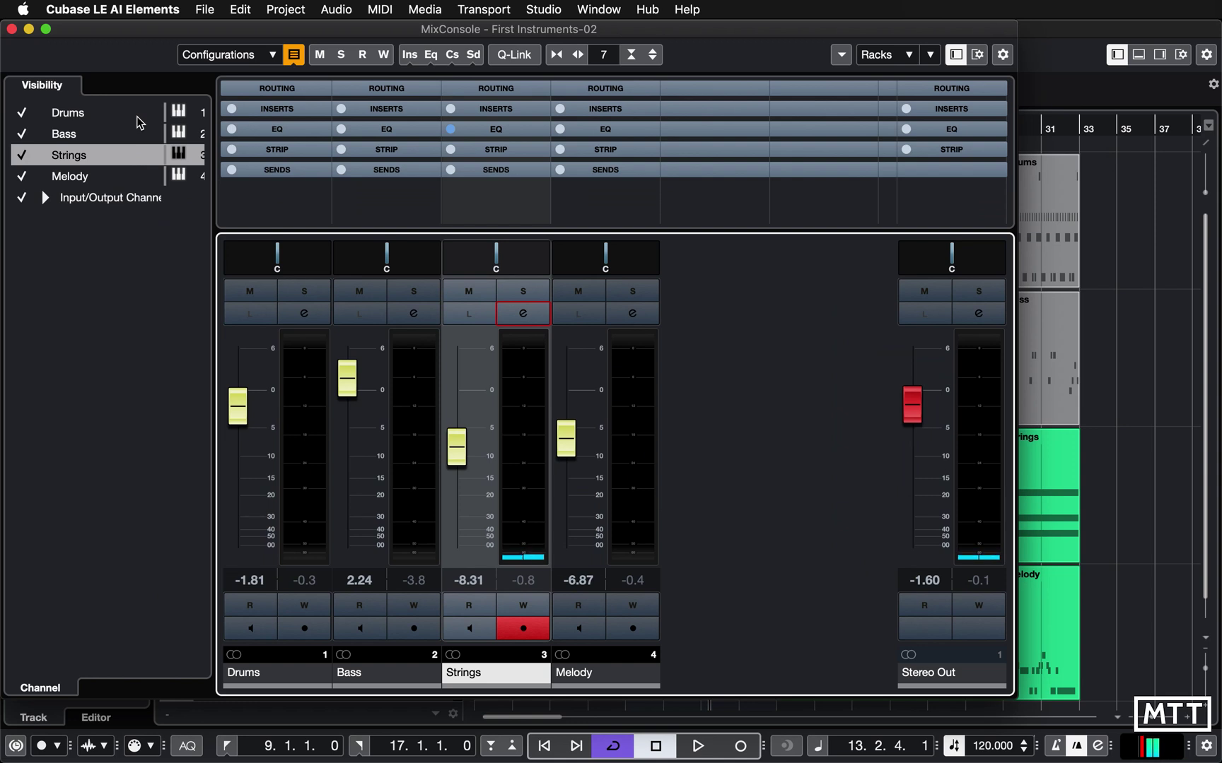
pyautogui.press('F3')
pyautogui.click(379, 326)
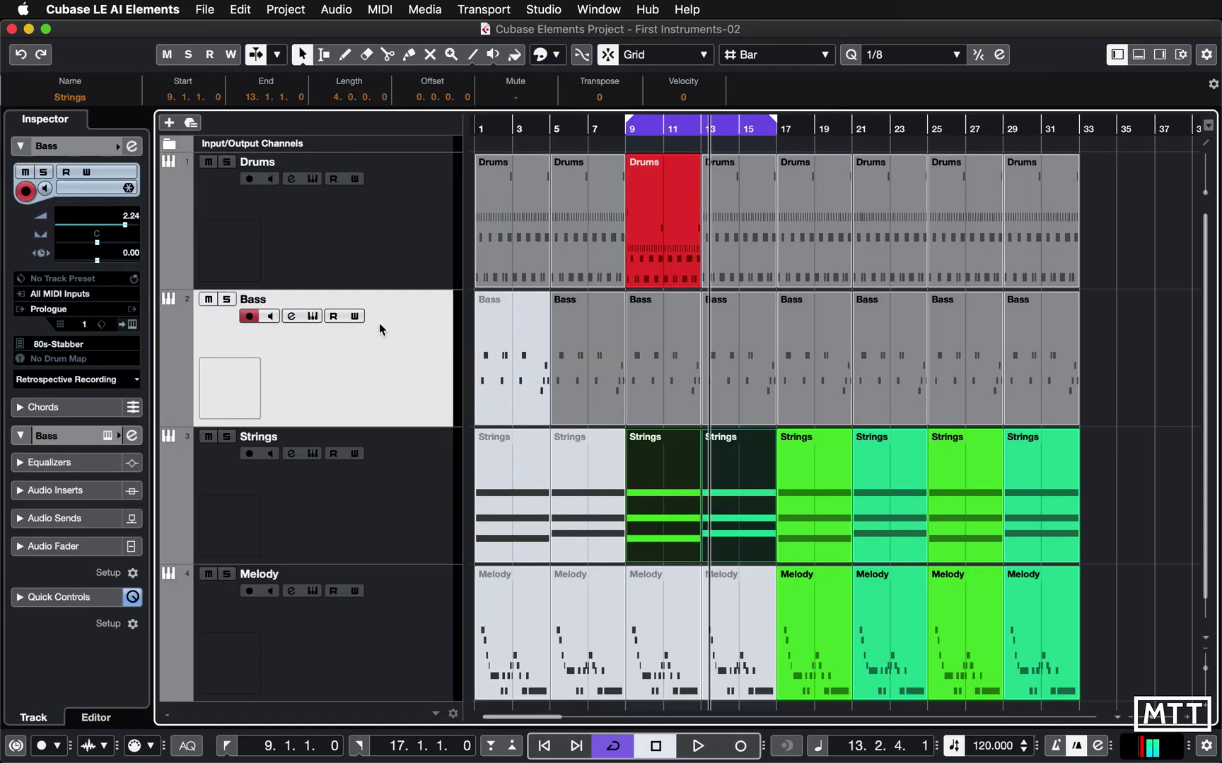